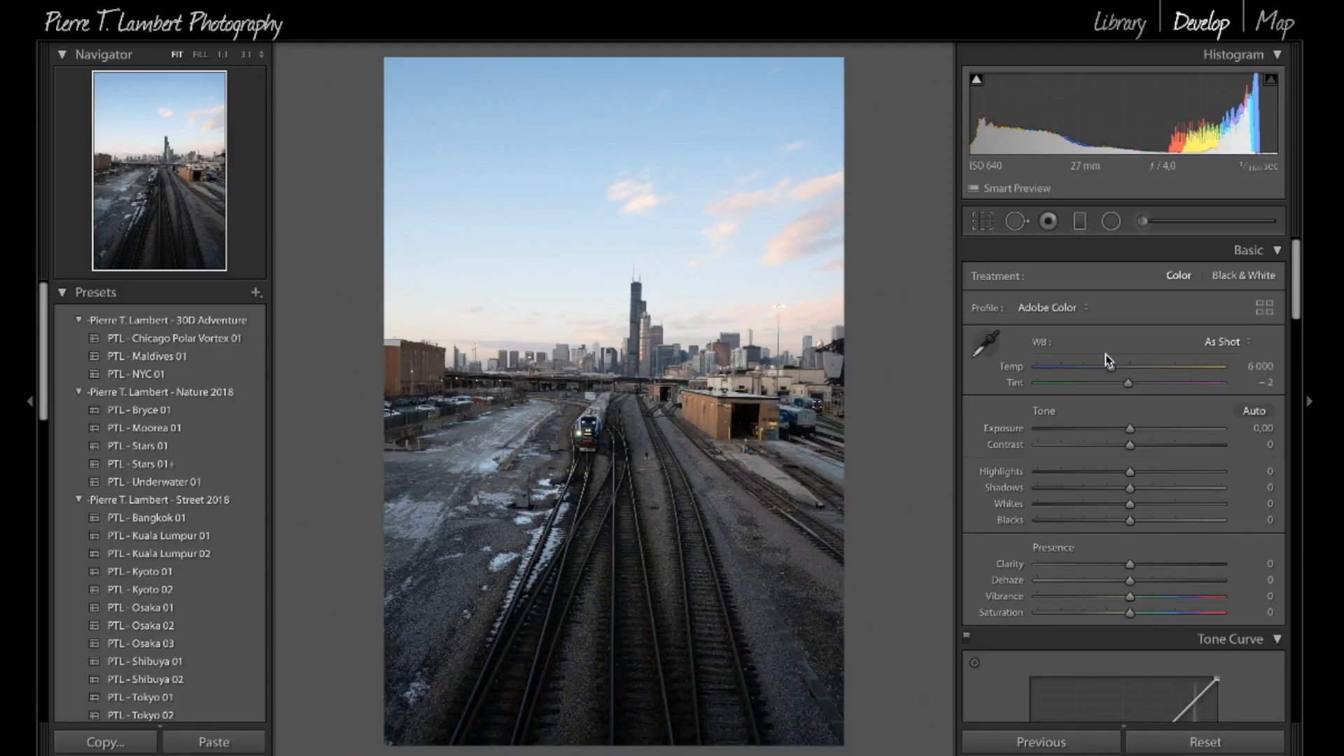
scroll(1106, 355, "down", 5)
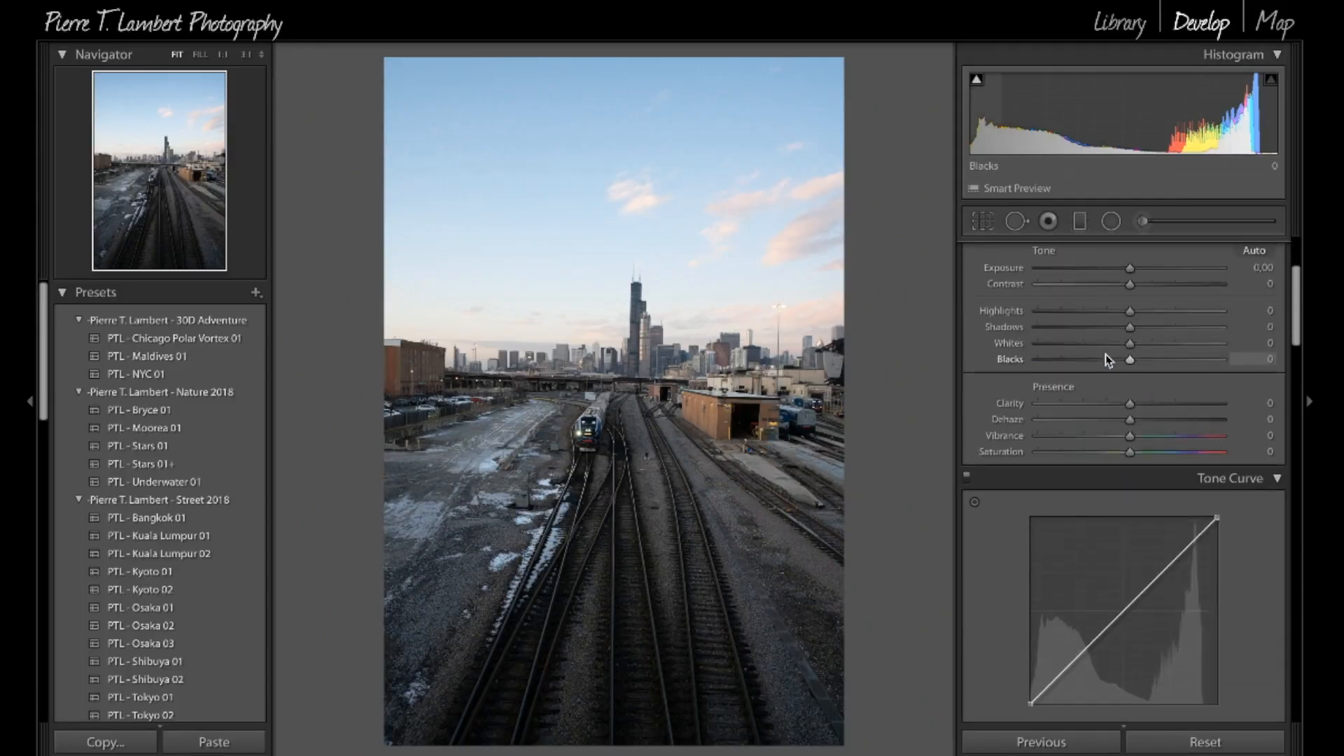
scroll(1106, 355, "up", 5)
scroll(1105, 354, "down", 5)
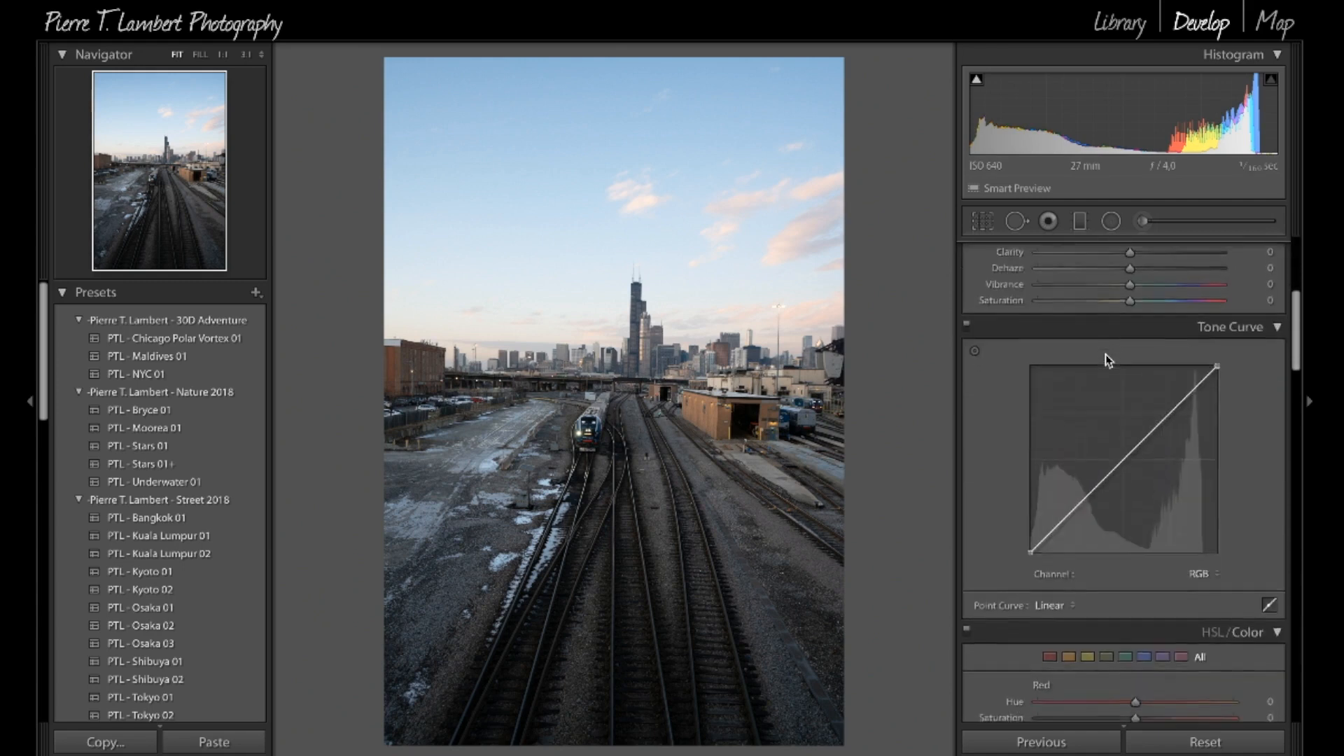
scroll(1105, 354, "up", 5)
scroll(1106, 354, "down", 4)
scroll(1113, 354, "up", 1)
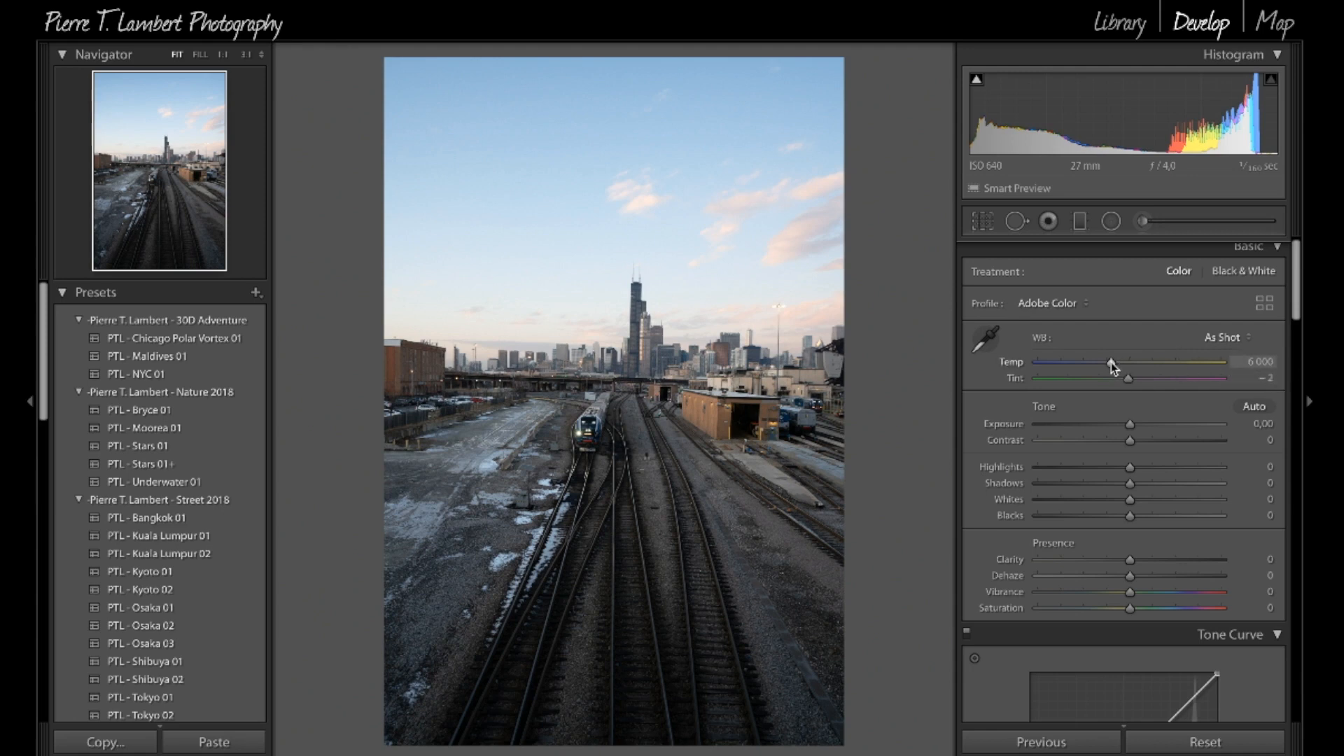
Step: Warm the white balance to a temperature of 7 328, try a tint of +63, and undo the tint change
left_click(802, 255)
left_click(790, 257)
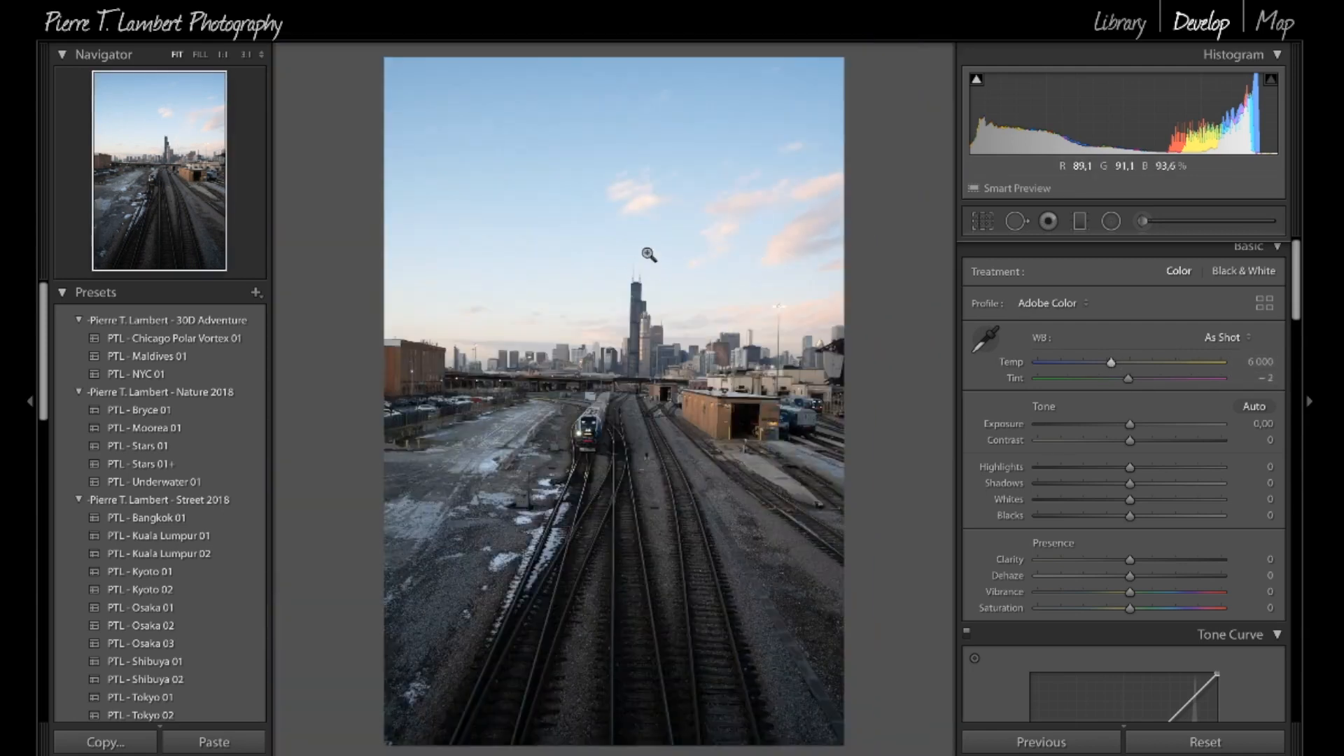
left_click_drag(1113, 365, 1168, 372)
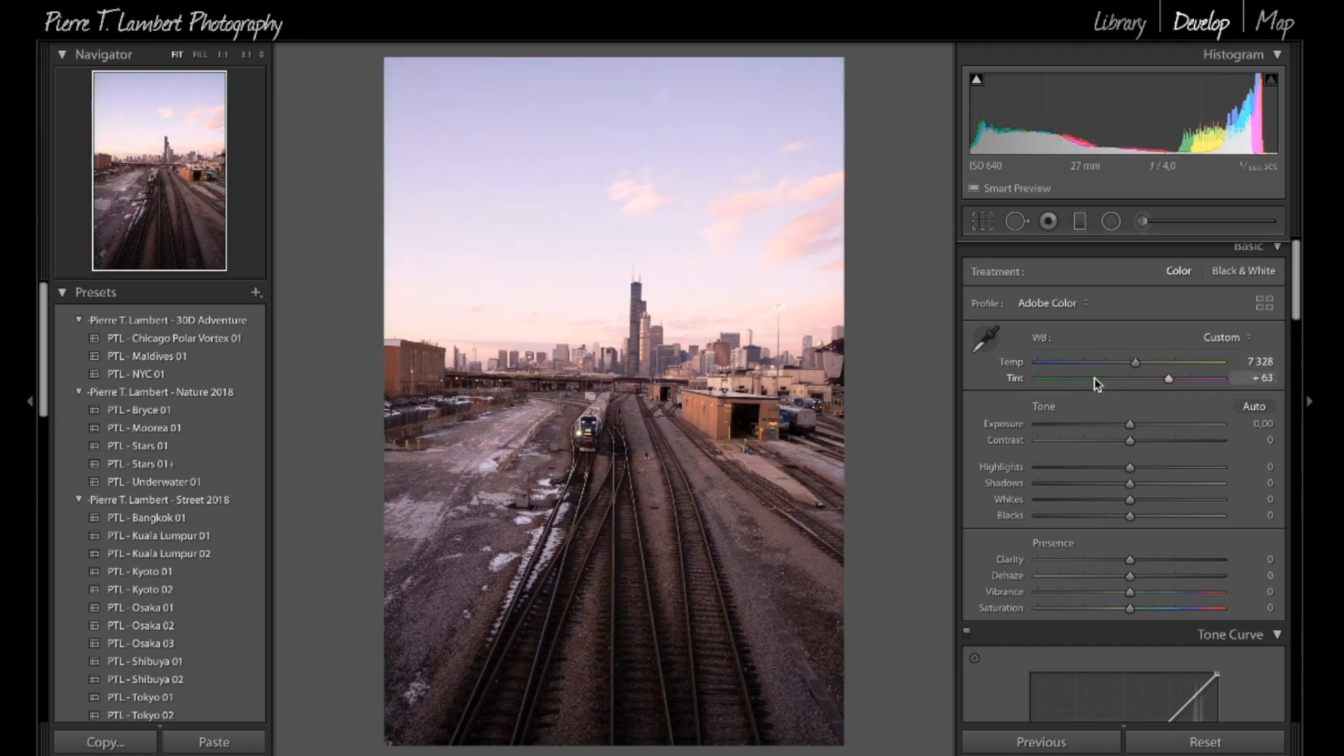
key("ctrl+z")
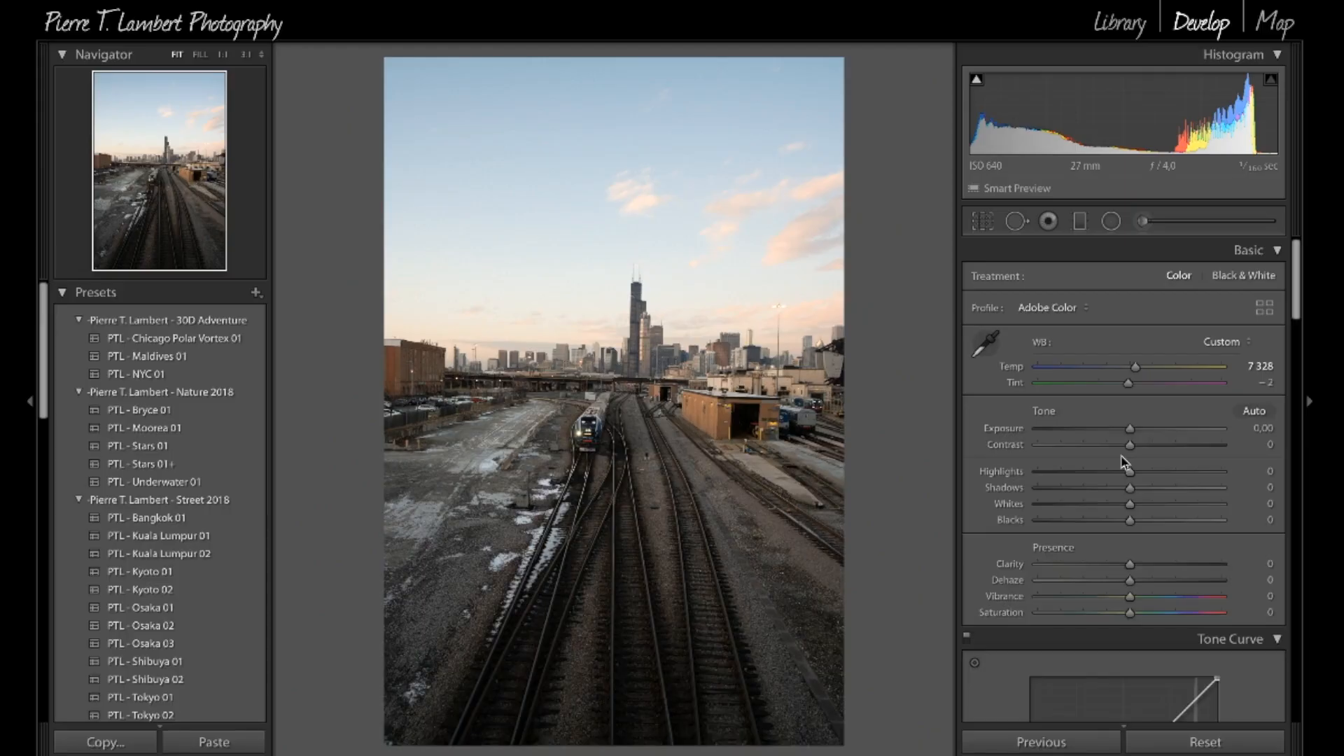
Step: Inspect the train and tracks up close, and raise the photo's exposure to +0,50
scroll(1134, 602, "down", 5)
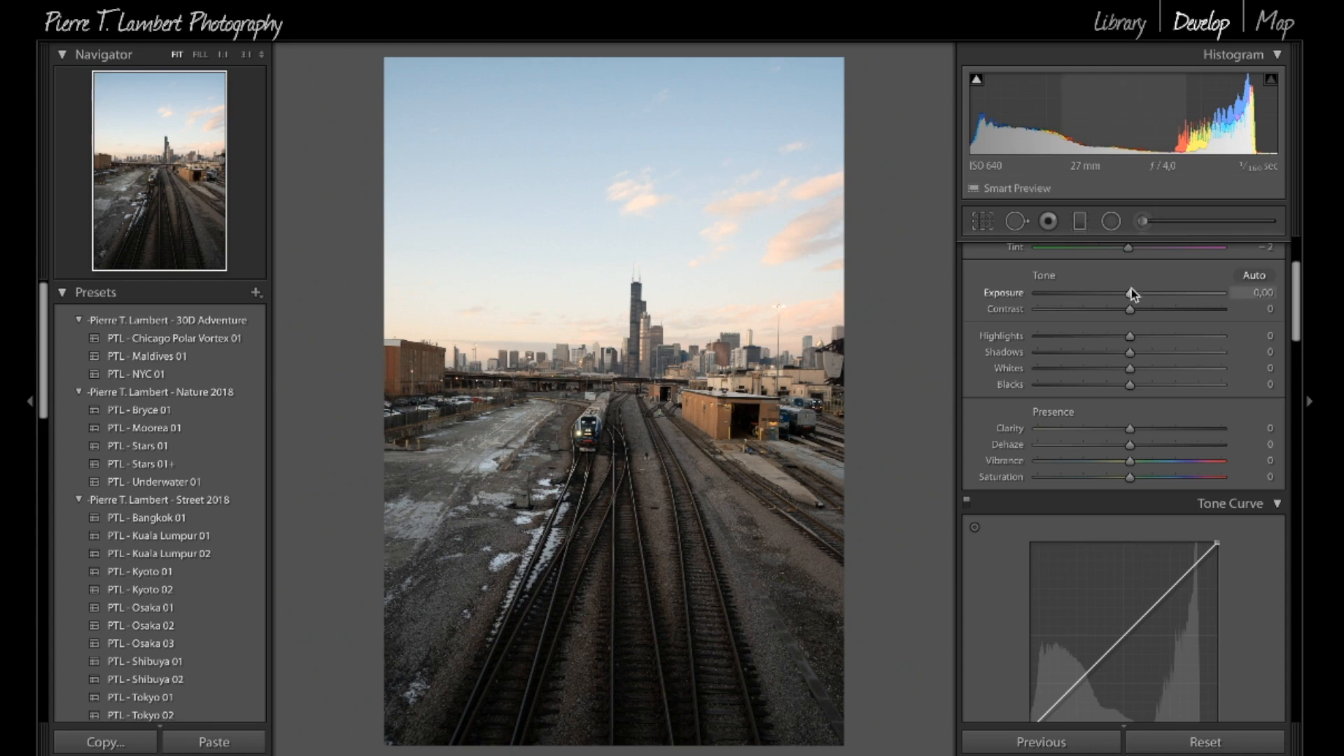
left_click(573, 445)
left_click(573, 445)
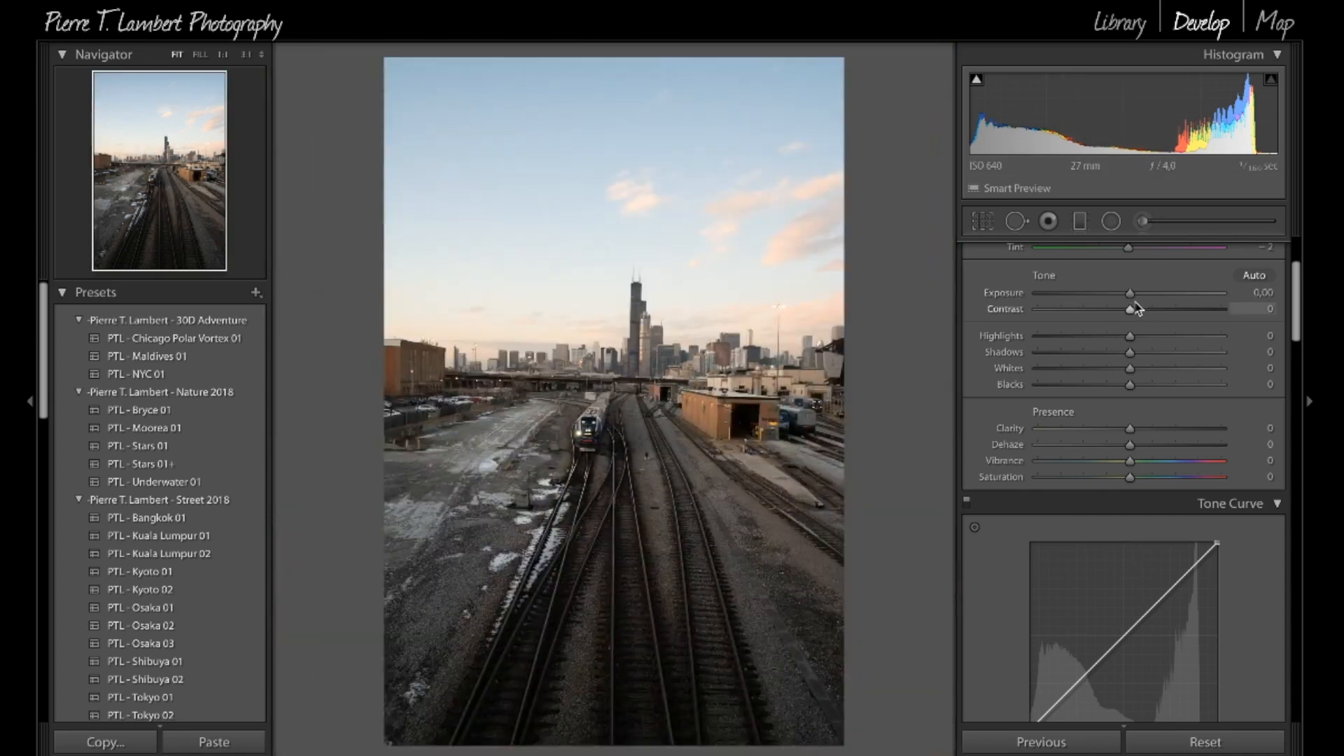
left_click_drag(1128, 296, 1137, 297)
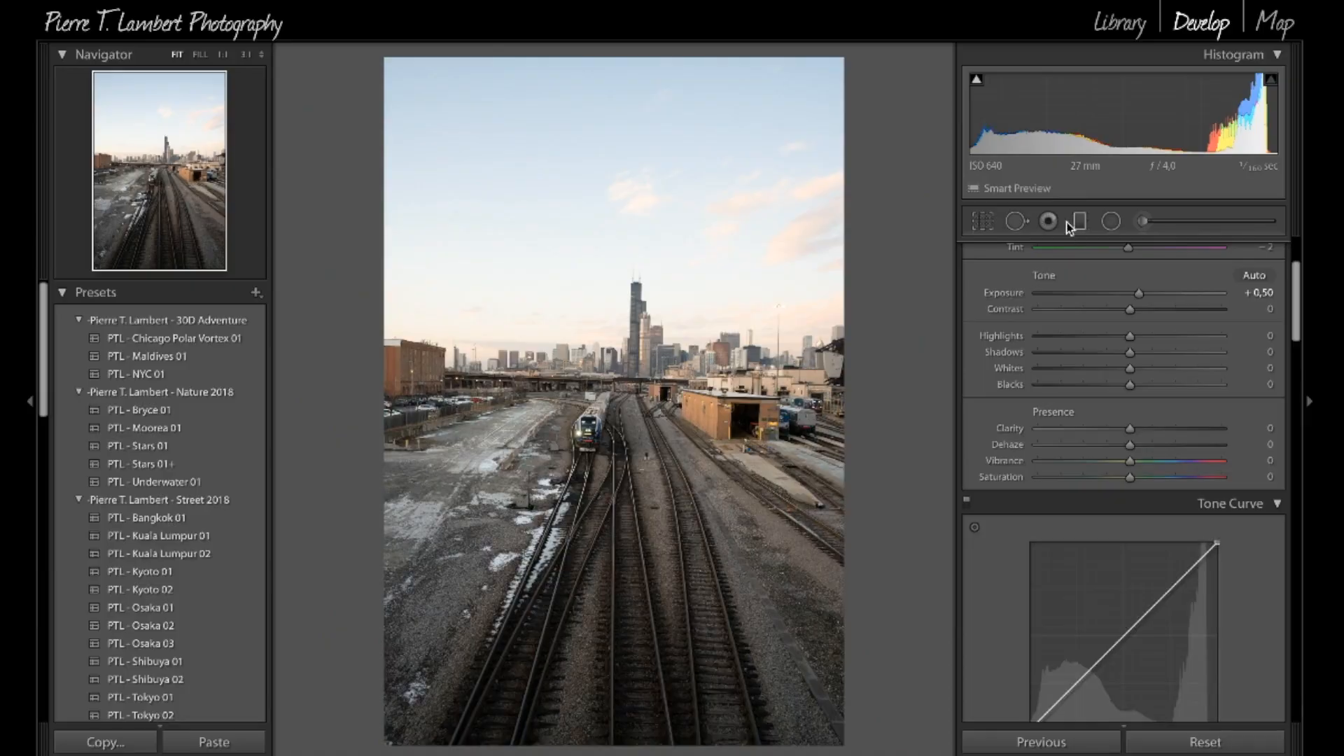
Step: Try to straighten the photo by rotating the crop to an angle of about -1,84
left_click(983, 222)
left_click_drag(873, 326, 870, 378)
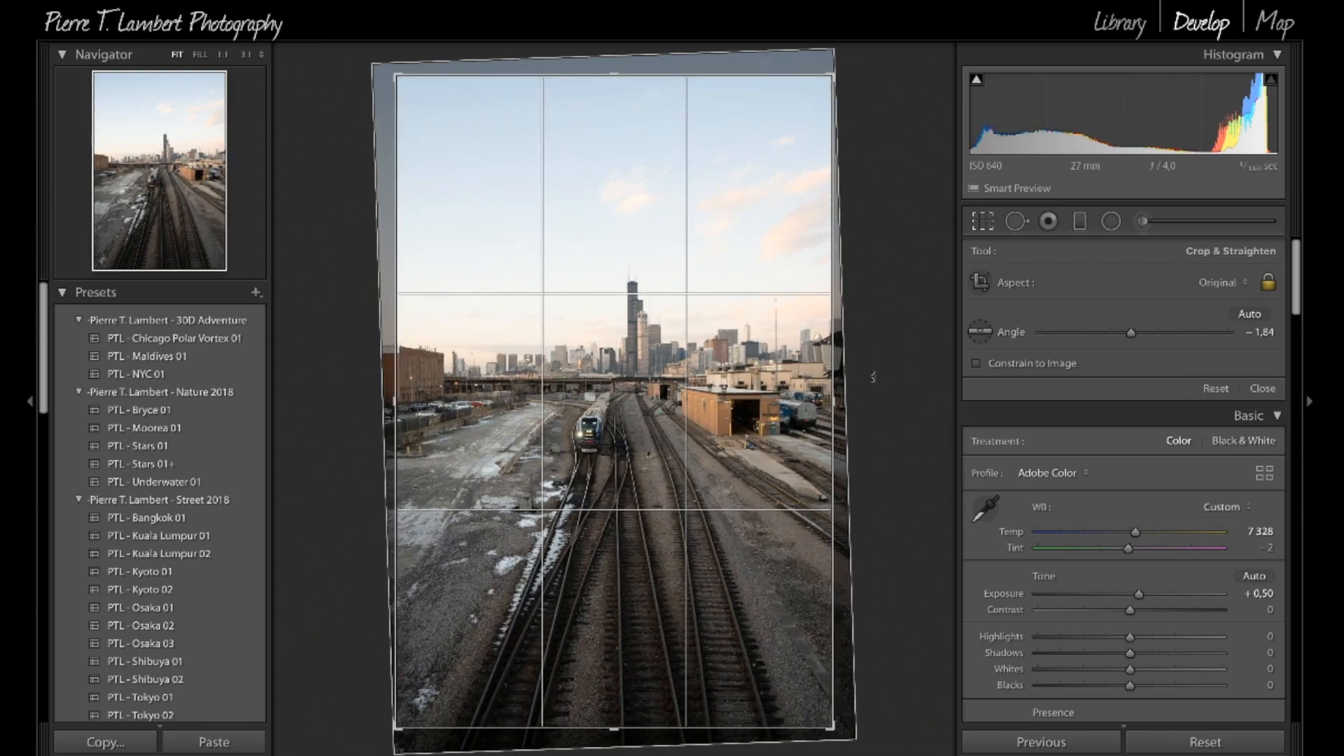
key("Return")
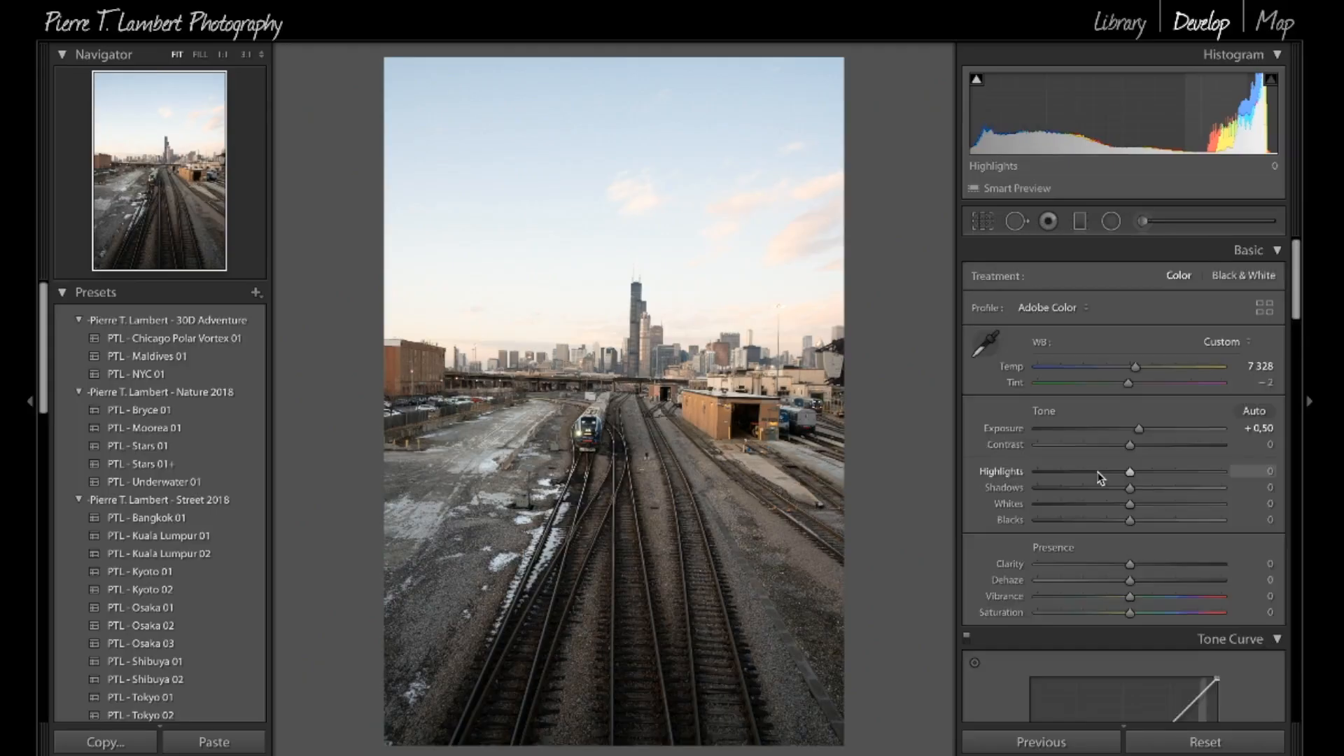
Step: Anchor the middle of the RGB tone curve and pull a shadow point slightly down to darken the shadows
scroll(1099, 476, "down", 2)
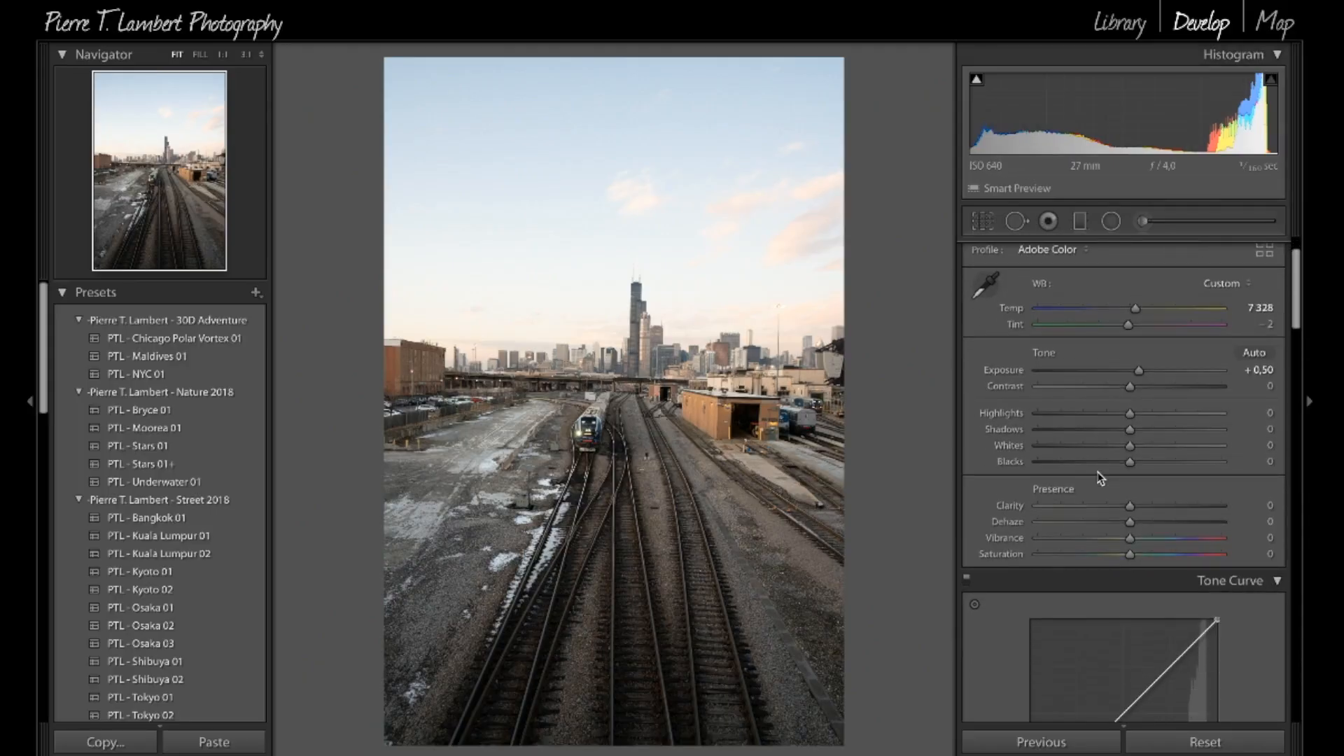
scroll(1100, 477, "down", 3)
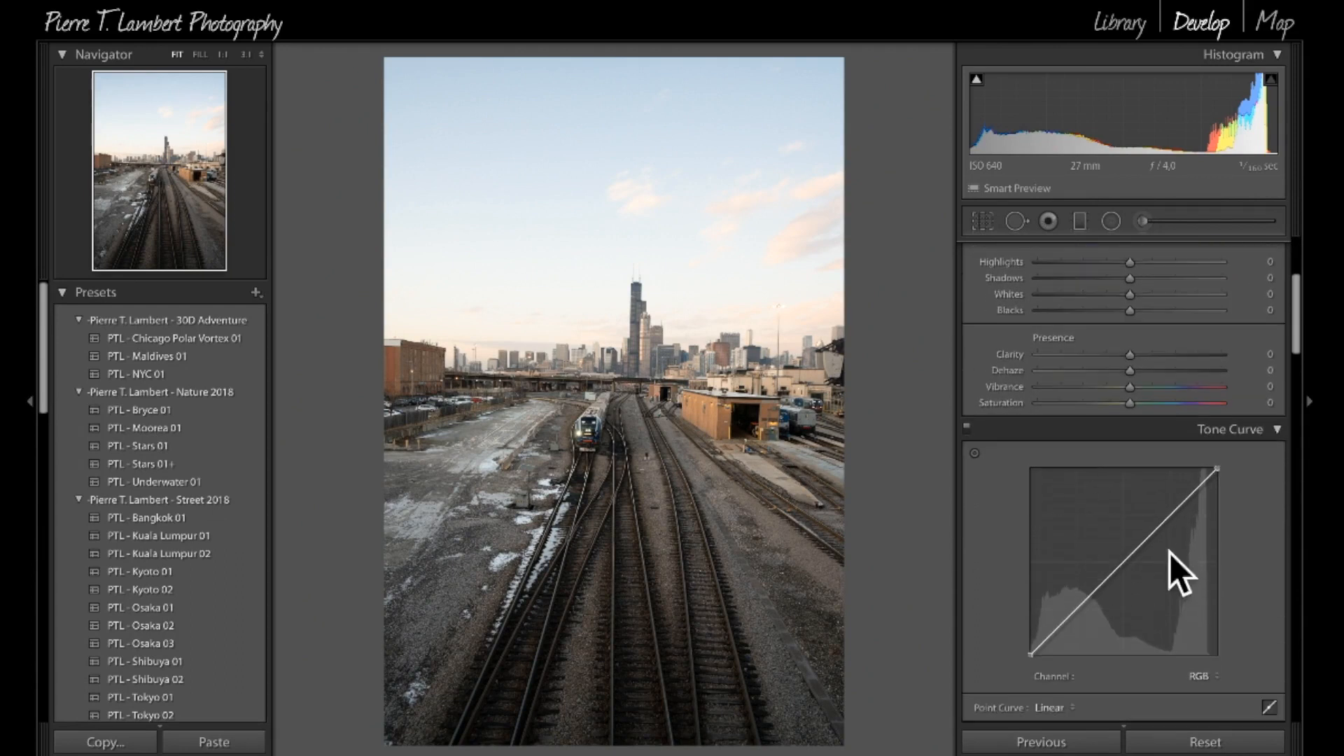
scroll(1169, 554, "up", 2)
scroll(1133, 401, "down", 4)
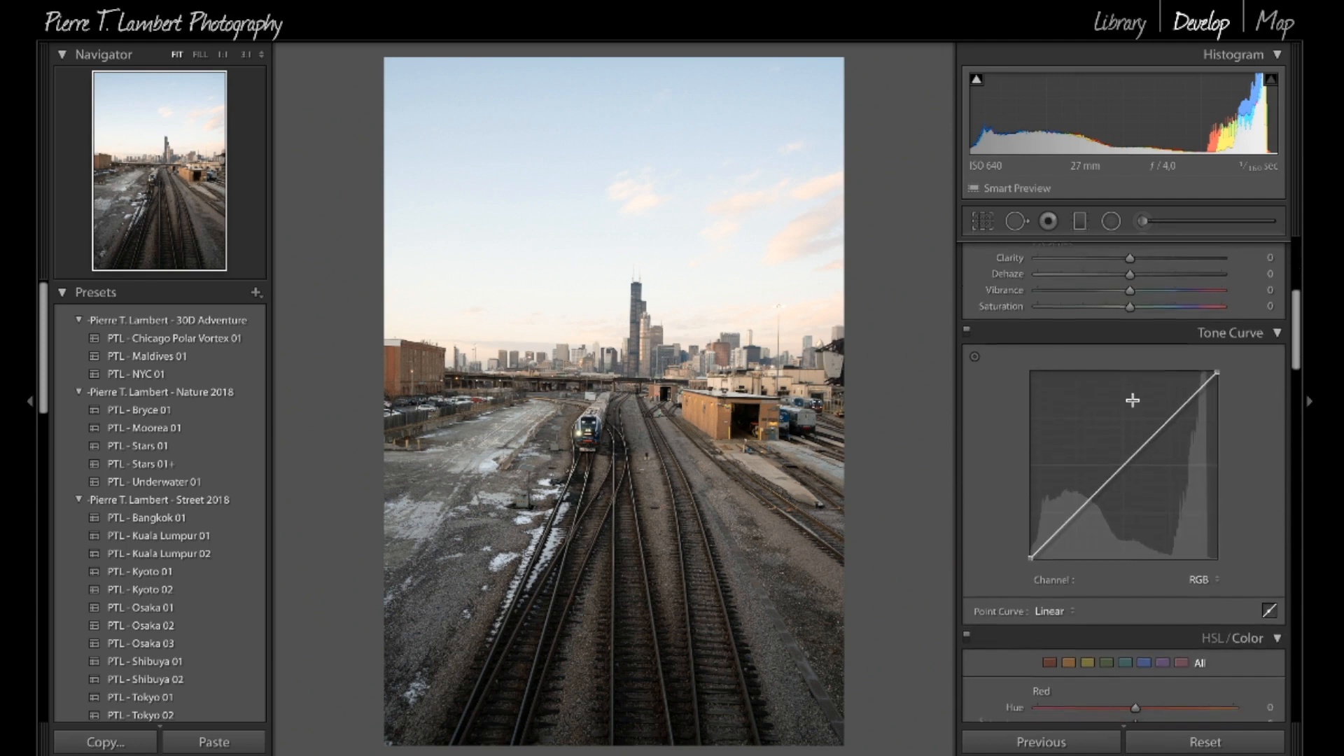
scroll(1132, 400, "down", 1)
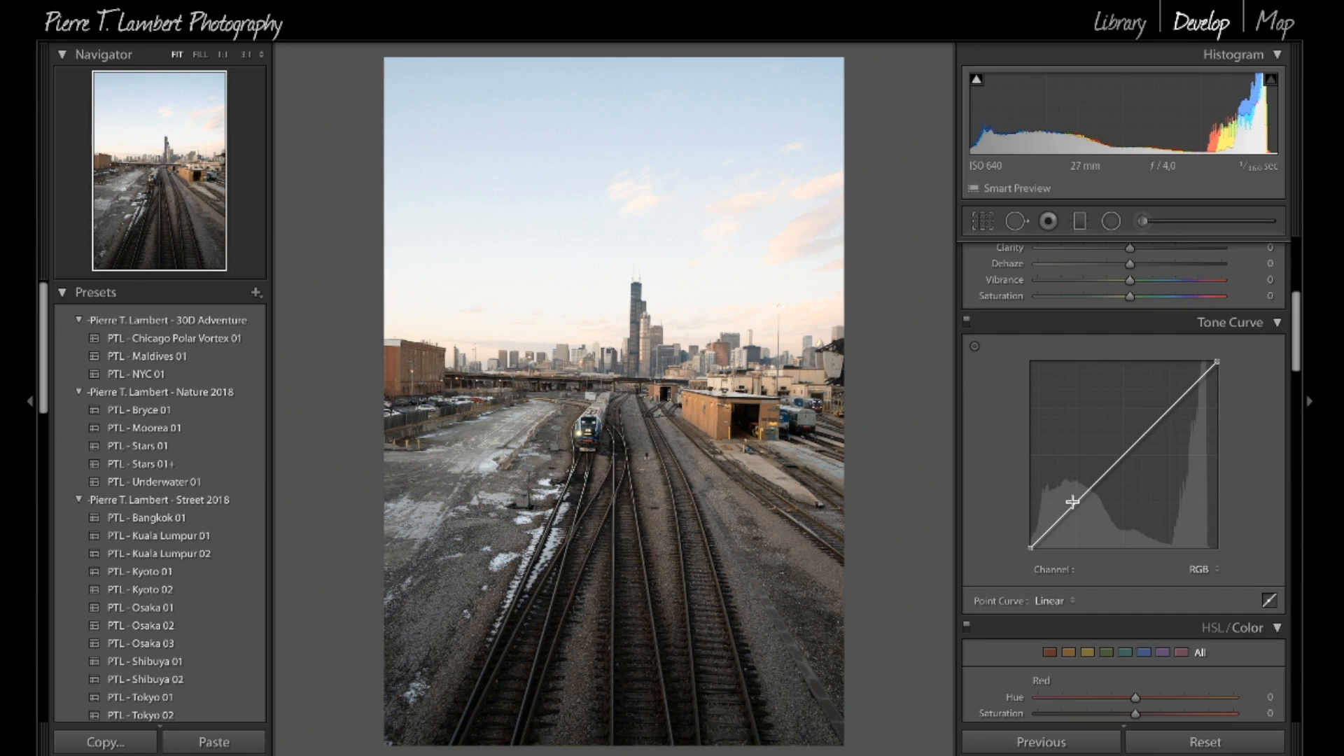
left_click_drag(1122, 454, 1122, 453)
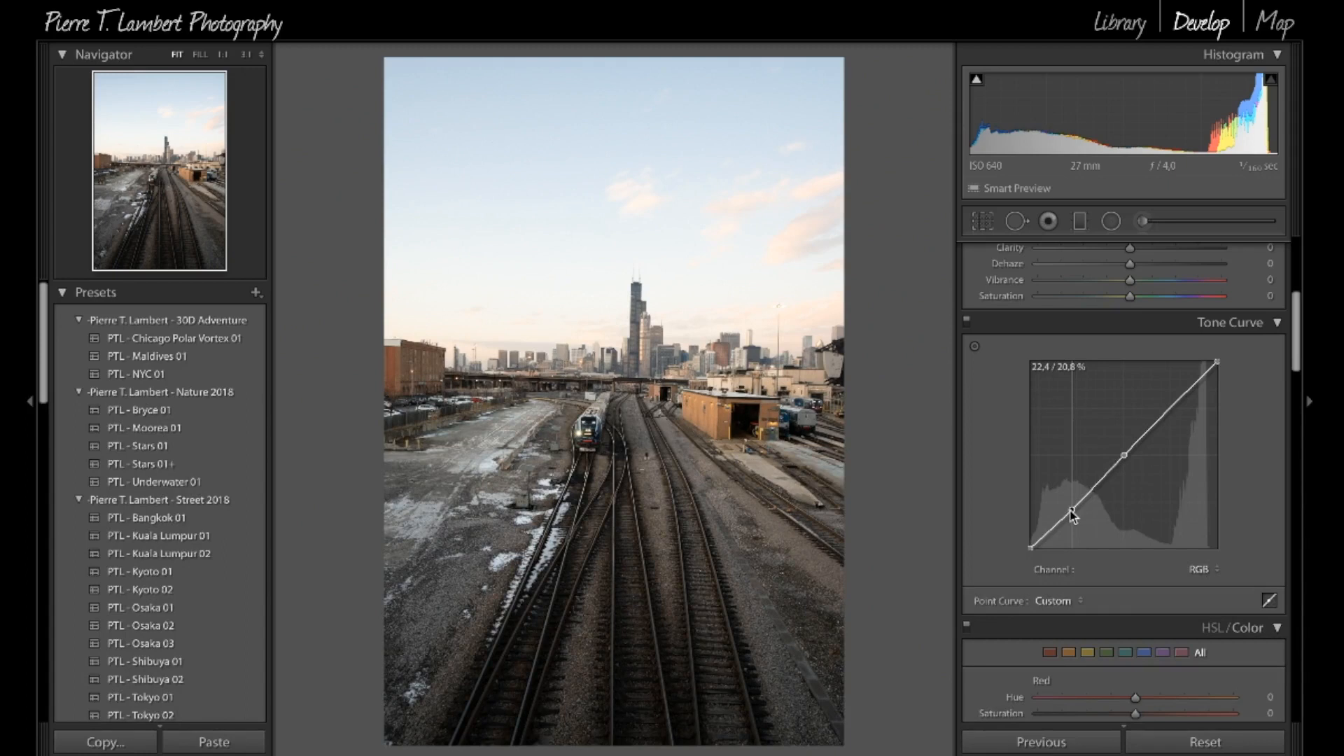
left_click_drag(1072, 514, 1071, 517)
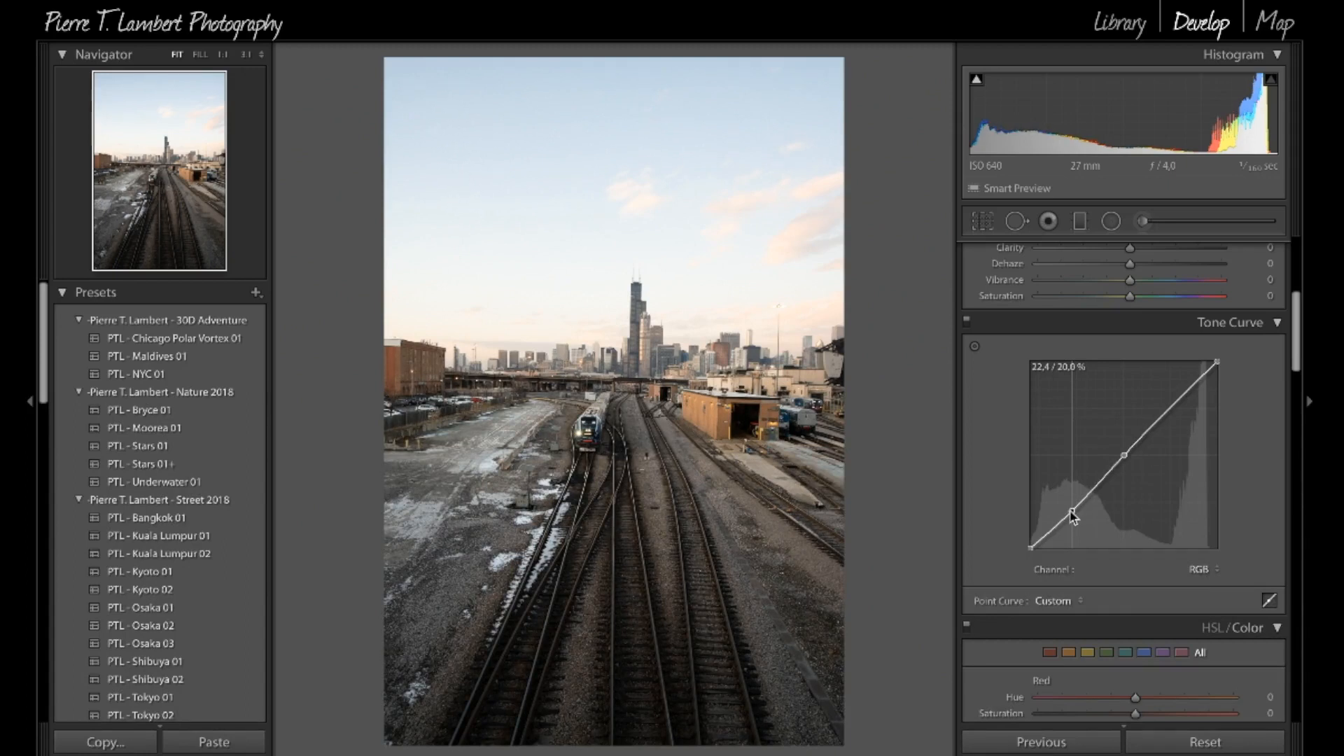
left_click_drag(1073, 518, 1070, 525)
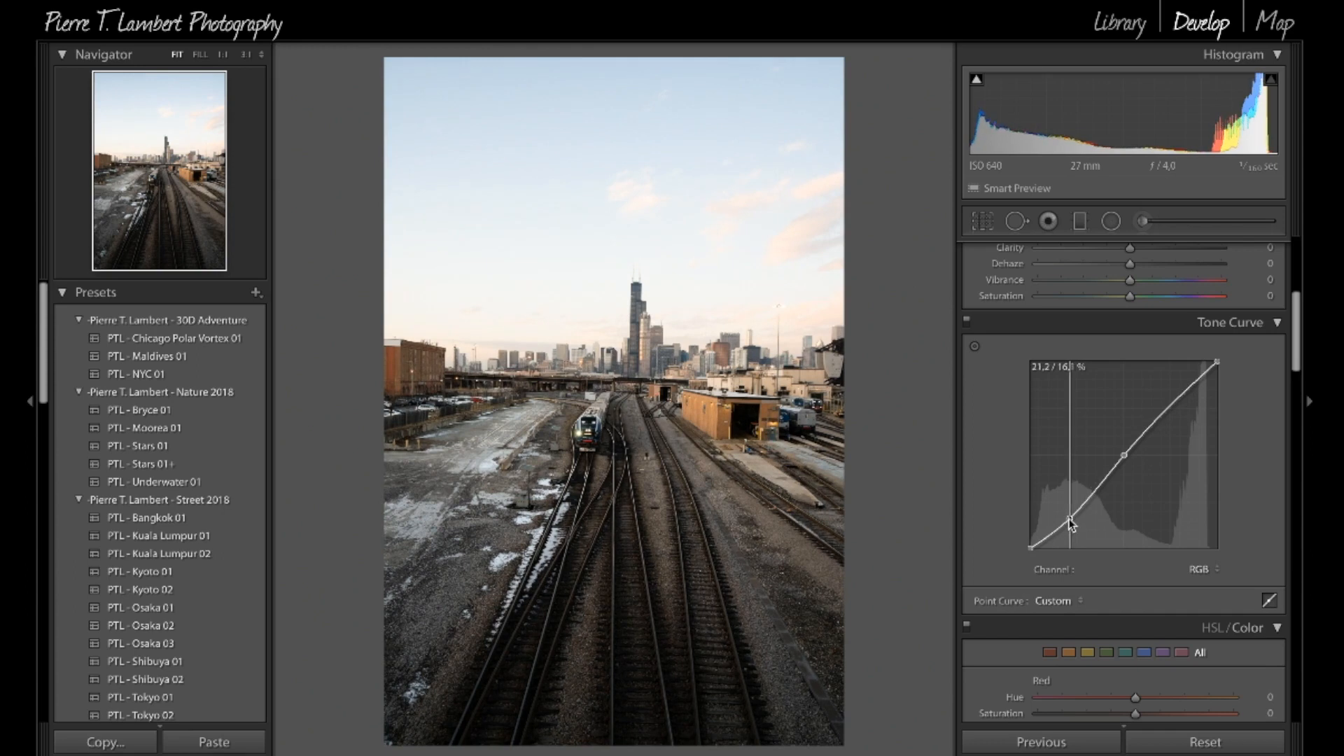
left_click_drag(1069, 525, 1069, 520)
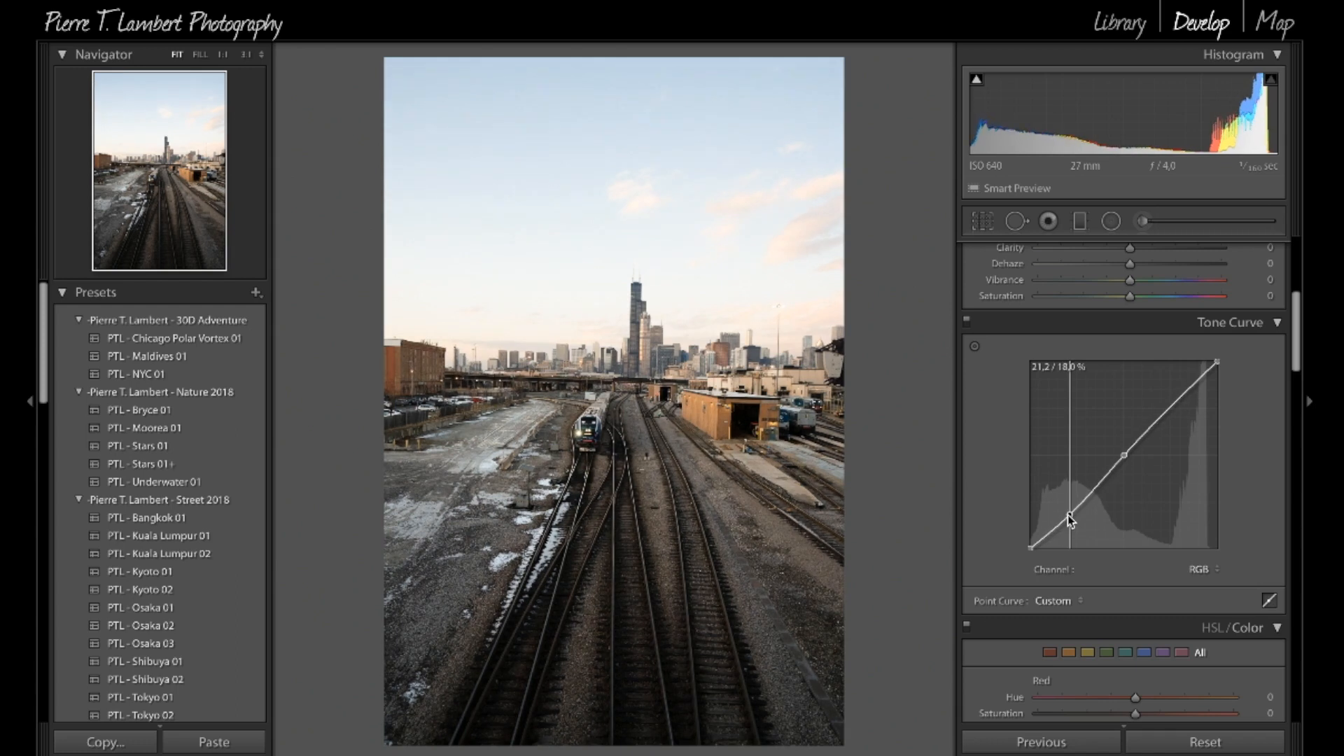
mouse_move(1068, 520)
left_mouse_down()
mouse_move(1086, 515)
mouse_move(1058, 513)
mouse_move(1074, 517)
left_mouse_up()
Step: Refine the tone curve with its midtone point moved towards the highlights and two points on the shadow side
left_click_drag(1185, 399, 1203, 374)
left_click_drag(1124, 457, 1137, 440)
mouse_move(1087, 494)
left_mouse_down()
mouse_move(1096, 482)
mouse_move(1071, 511)
left_mouse_up()
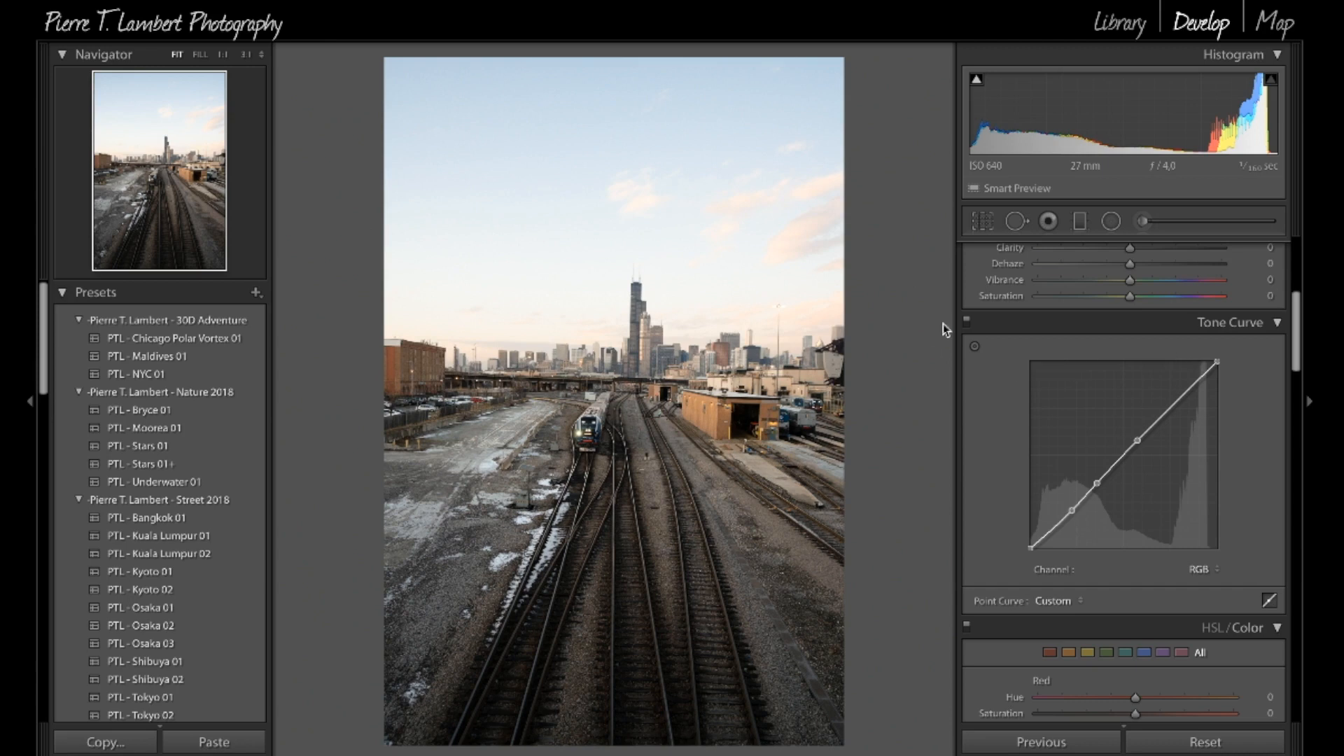
Step: Compare the photo with the tone curve adjustment switched off and on
left_click(965, 320)
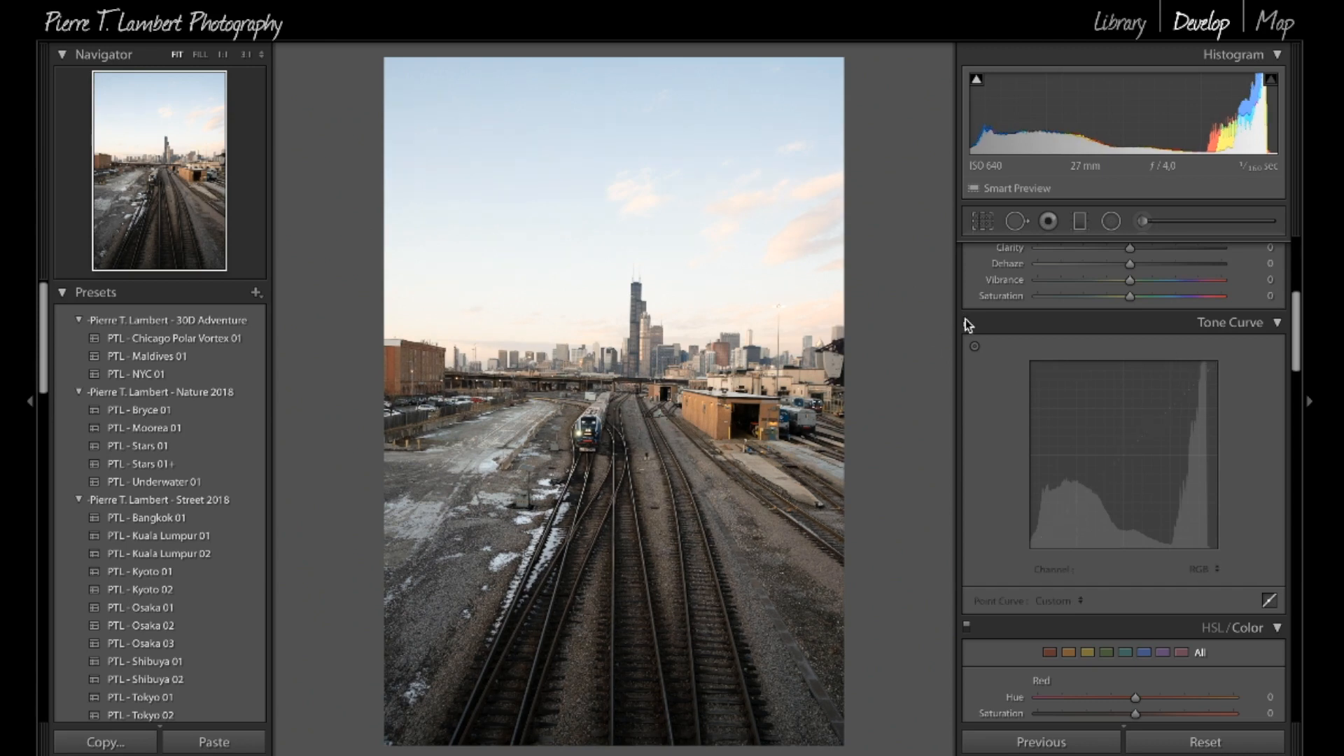
left_click(966, 320)
left_click(965, 320)
left_click(965, 321)
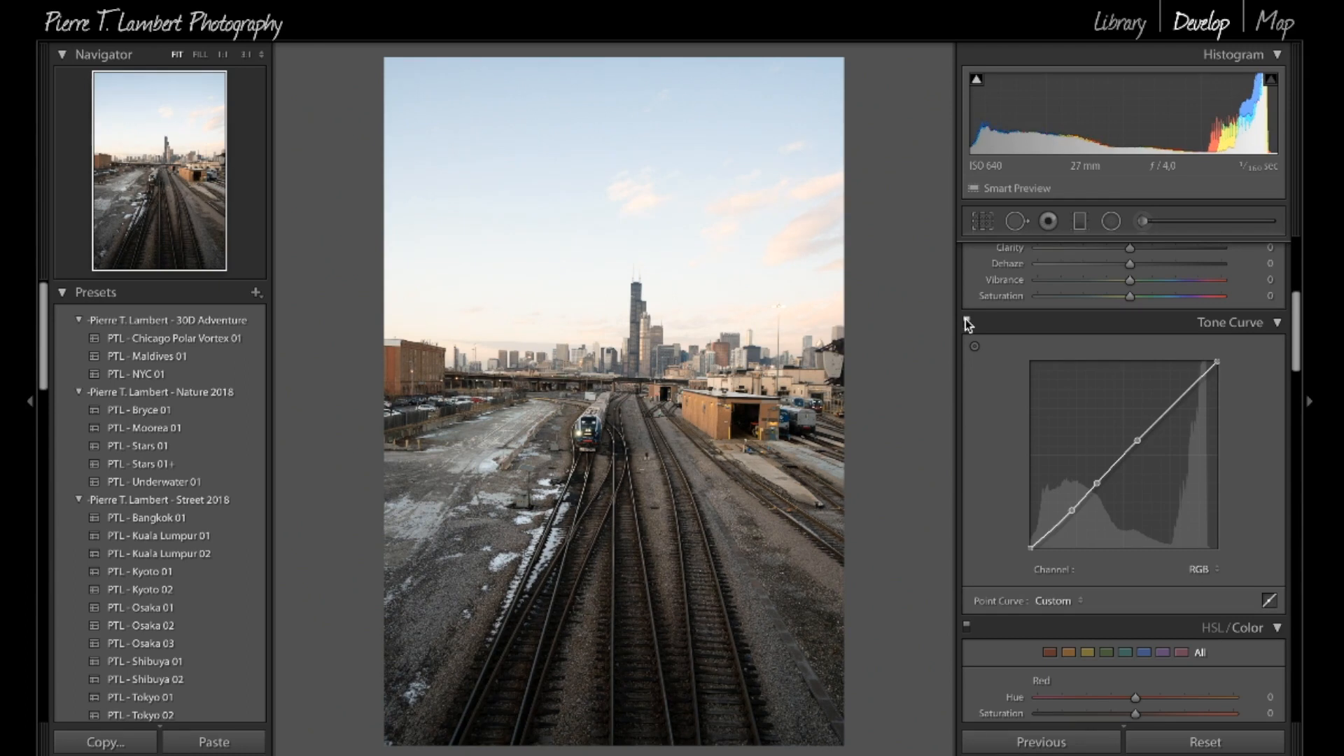
left_click(965, 321)
left_click(965, 320)
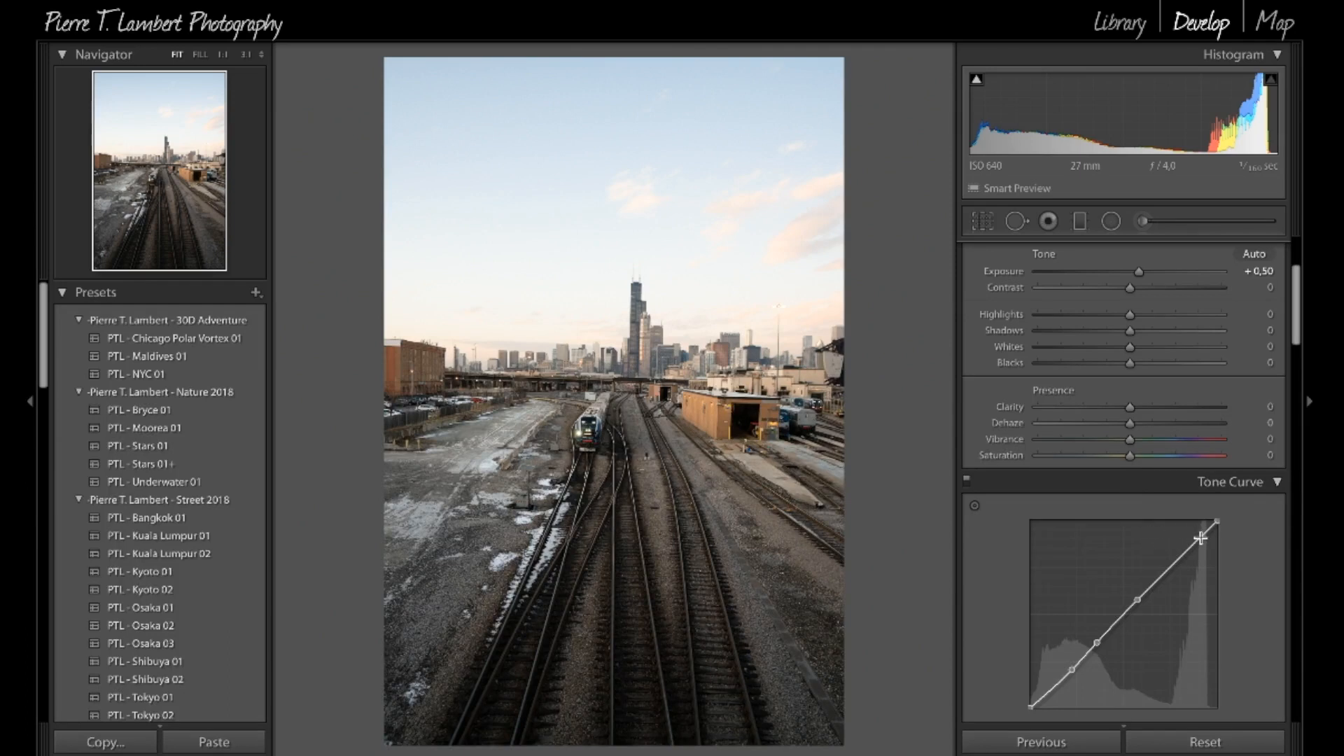
Step: Add a highlight point near the upper end of the tone curve and set Highlights to -66
left_click(1200, 537)
left_click_drag(1200, 541, 1194, 547)
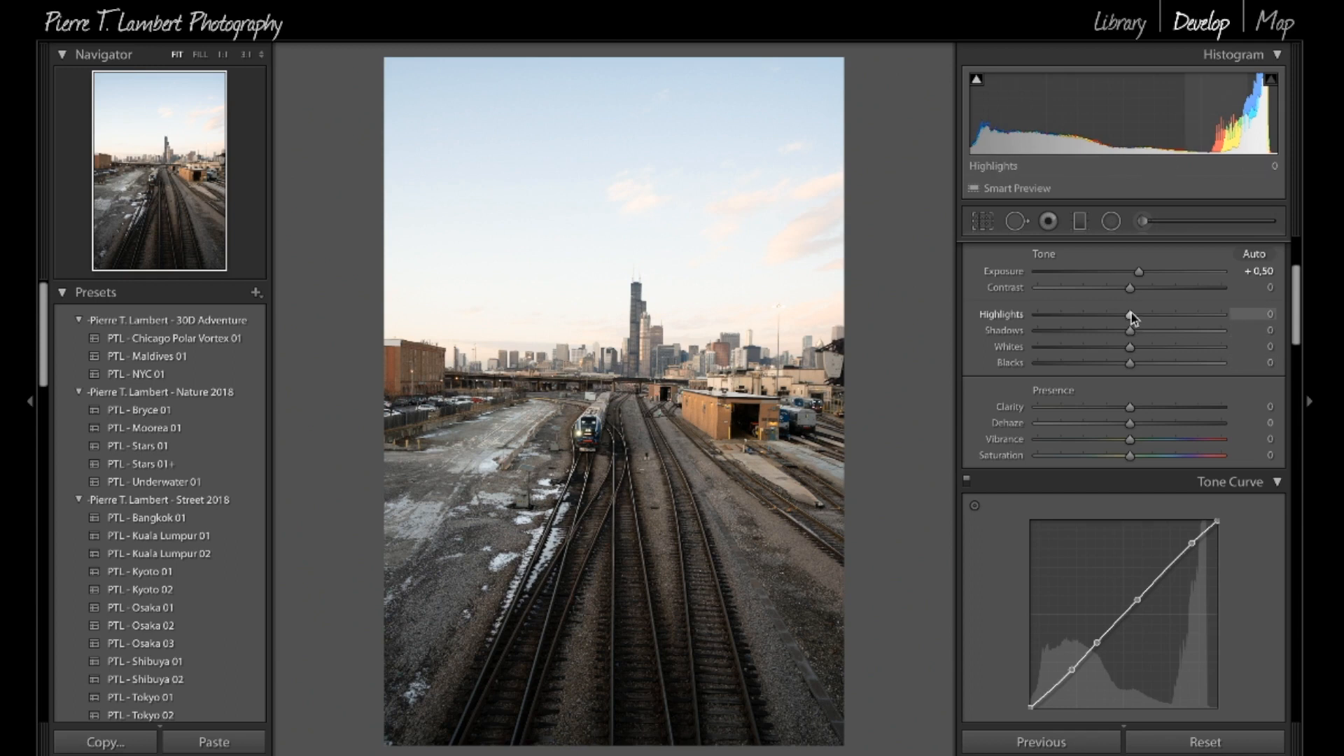
left_click_drag(1132, 316, 940, 321)
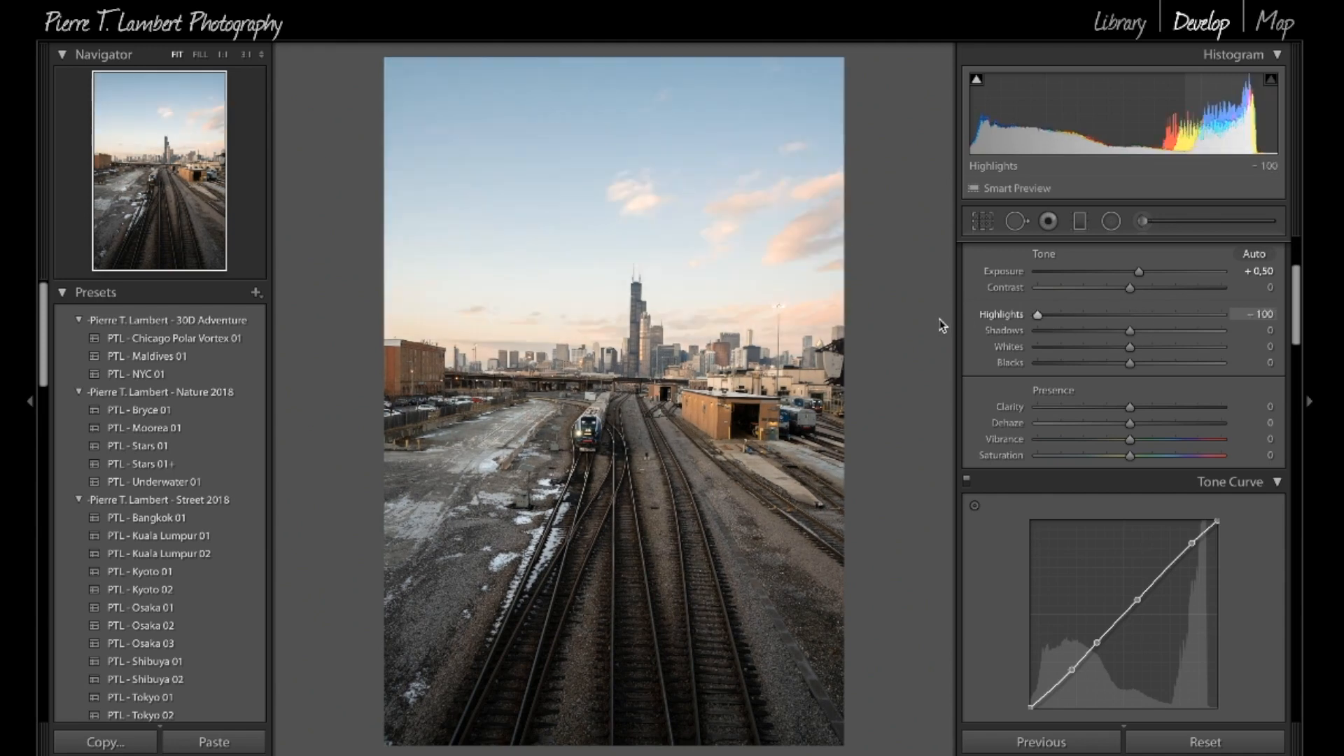
mouse_move(1017, 322)
left_mouse_down()
mouse_move(1109, 315)
mouse_move(1035, 316)
left_mouse_up()
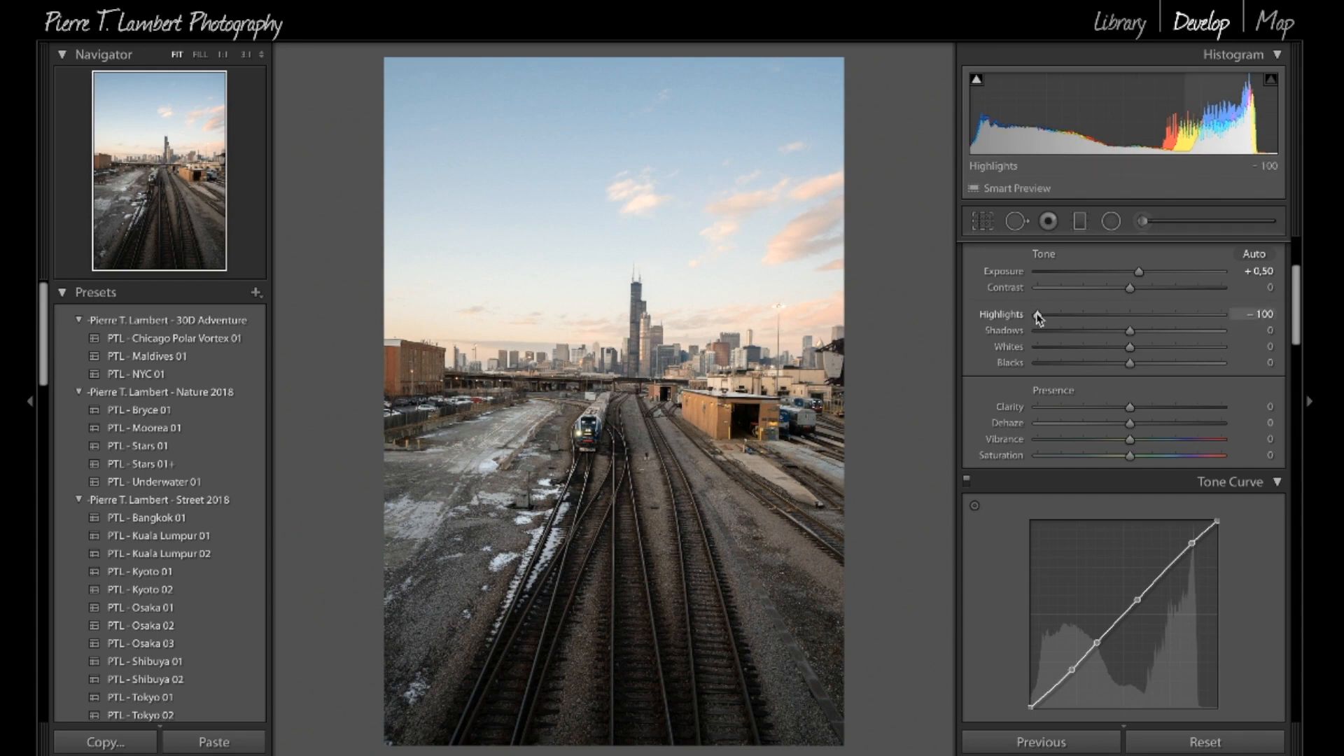
mouse_move(1077, 308)
left_mouse_down()
mouse_move(1122, 305)
mouse_move(1057, 318)
mouse_move(1068, 315)
left_mouse_up()
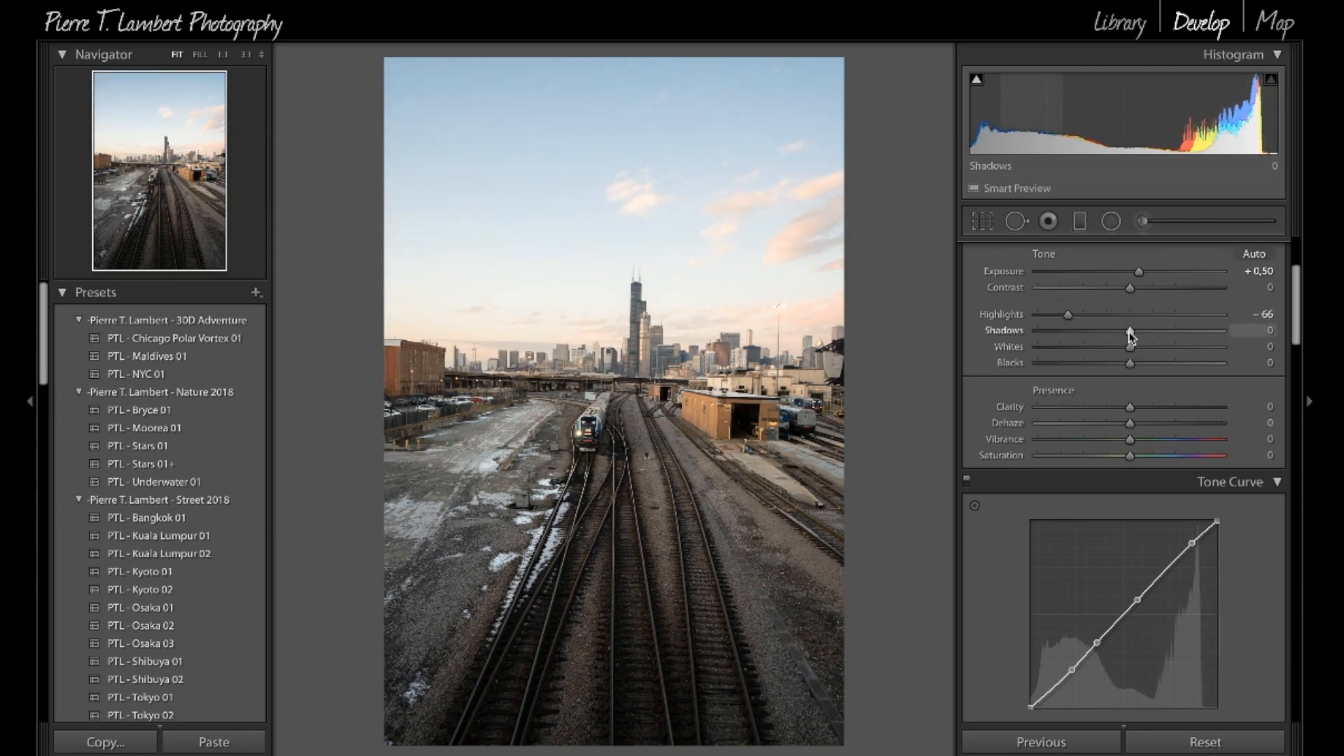
Step: Set Shadows to +12 and check the dark areas around the railway tracks up close
left_click_drag(1131, 331, 1179, 329)
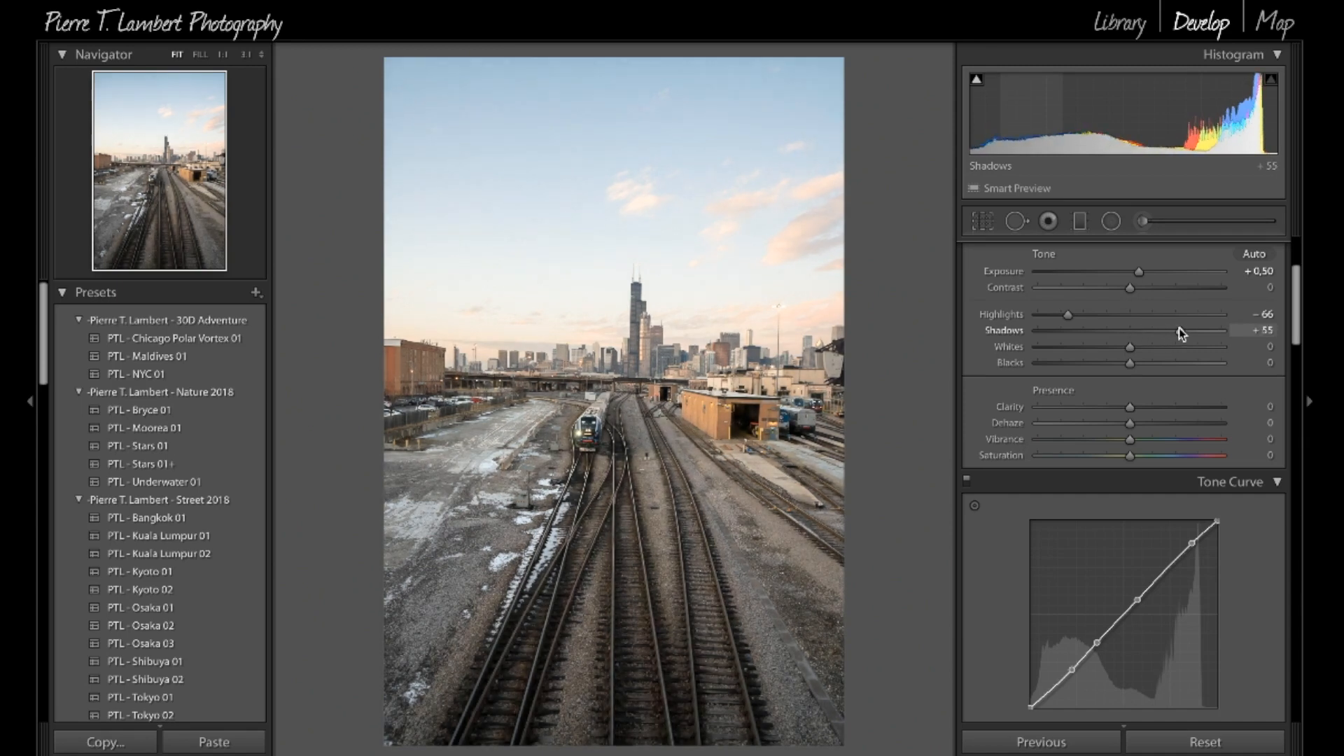
left_click_drag(1180, 332, 1140, 331)
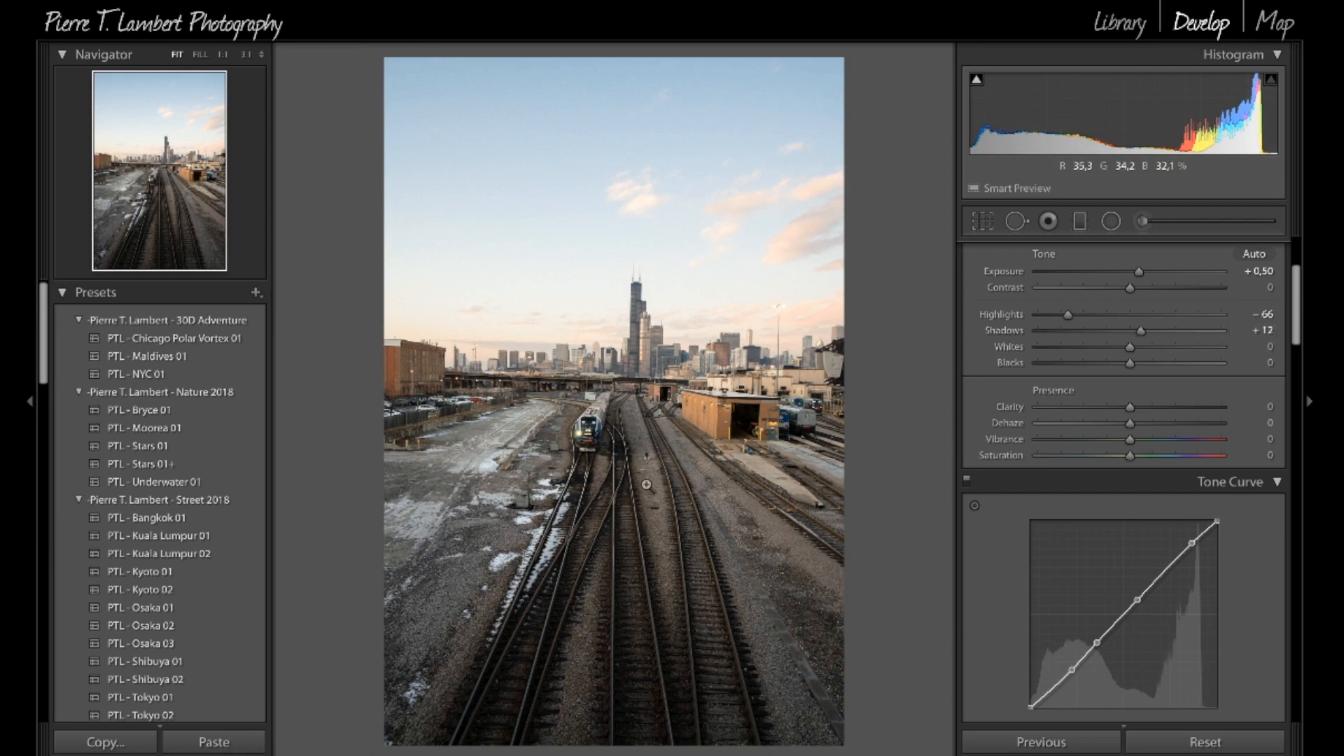
left_click(576, 476)
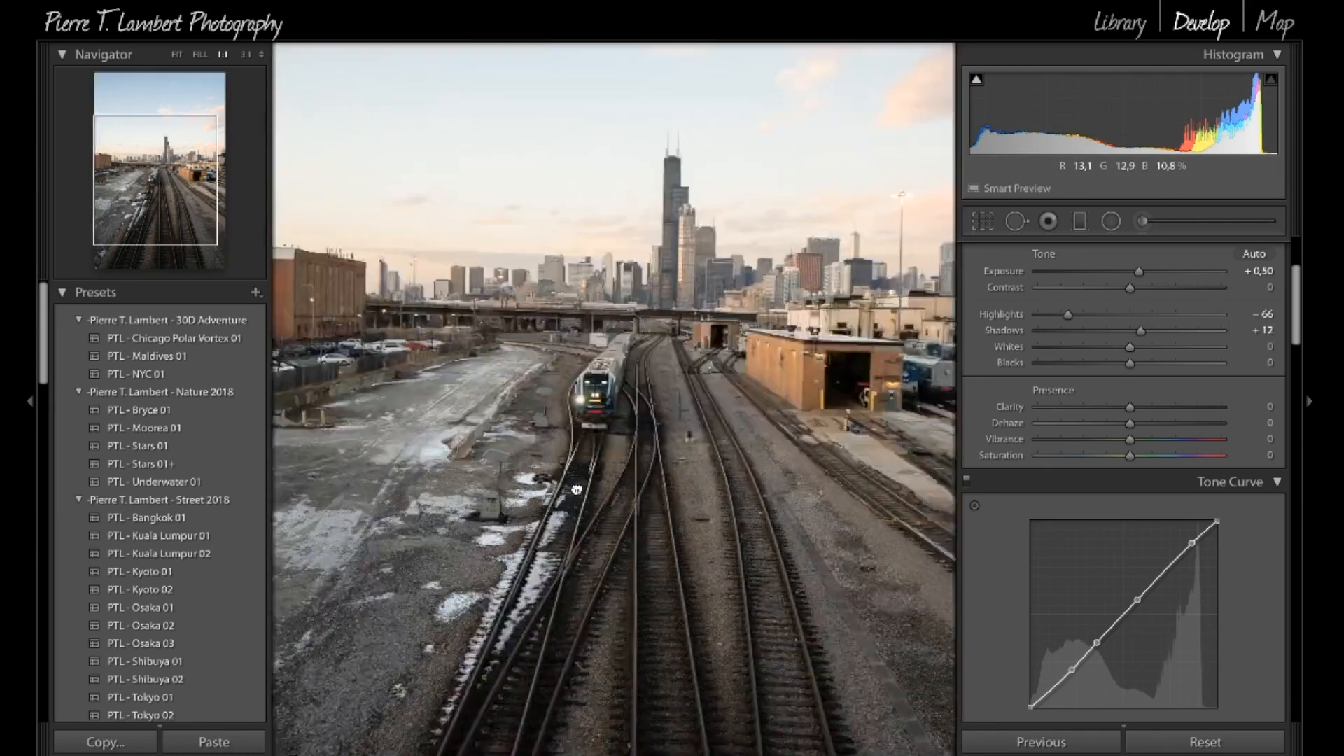
left_click(556, 486)
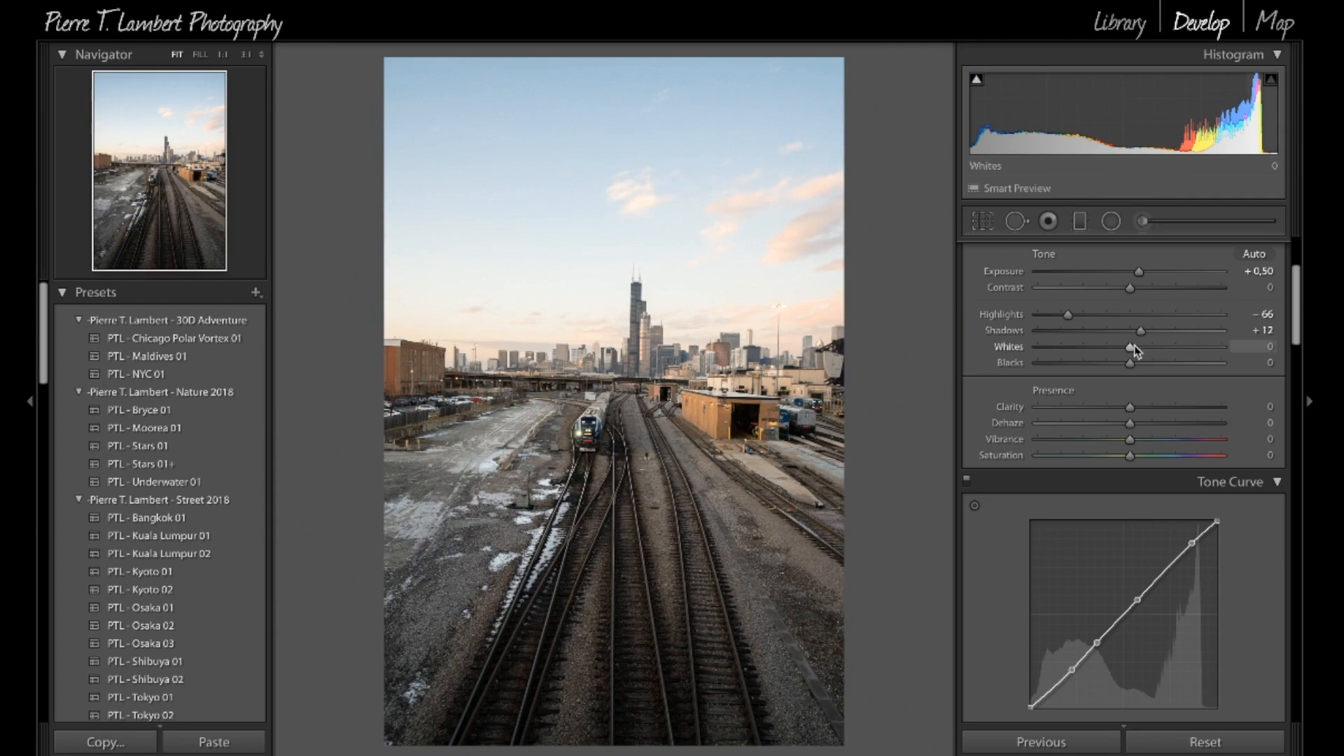
Step: Set Whites to +6 and Blacks to +9
mouse_move(1130, 346)
left_mouse_down()
mouse_move(1061, 348)
mouse_move(1291, 318)
mouse_move(1033, 330)
mouse_move(1163, 346)
mouse_move(1082, 348)
mouse_move(1122, 352)
left_mouse_up()
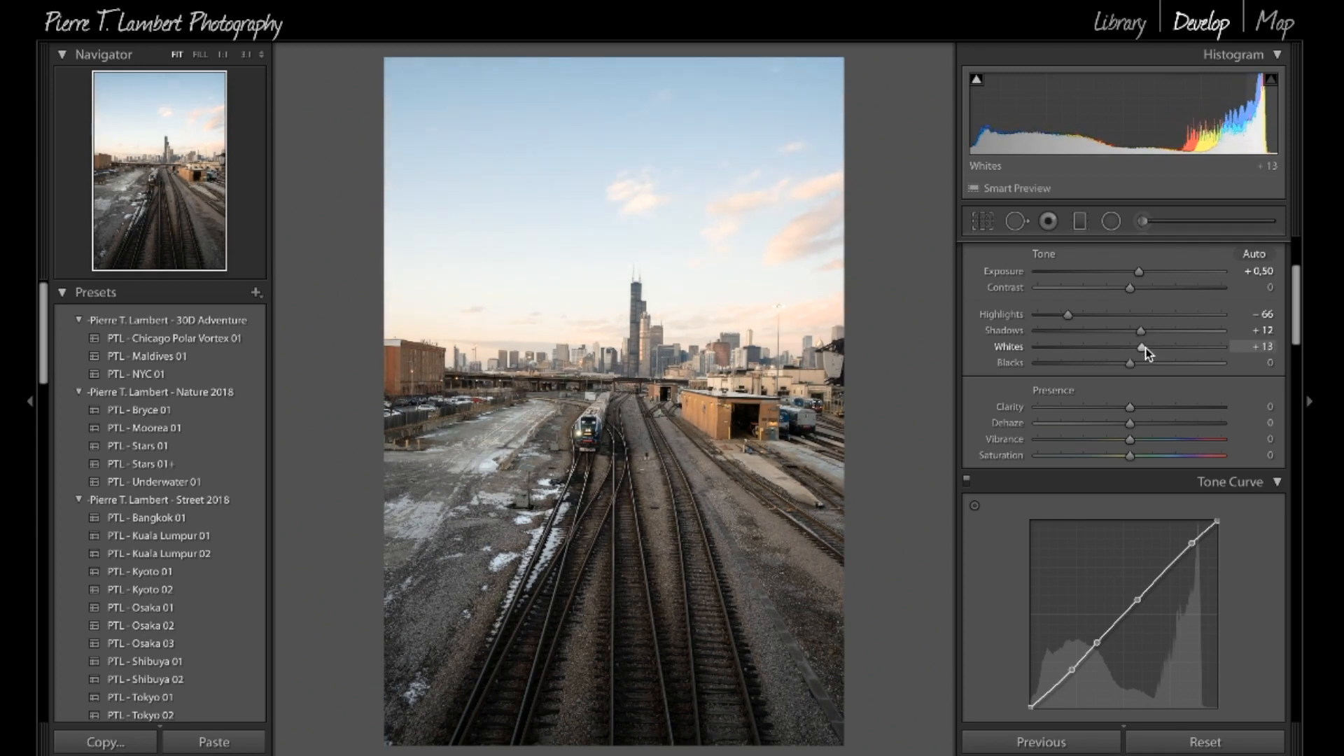
left_click_drag(1134, 350, 1130, 350)
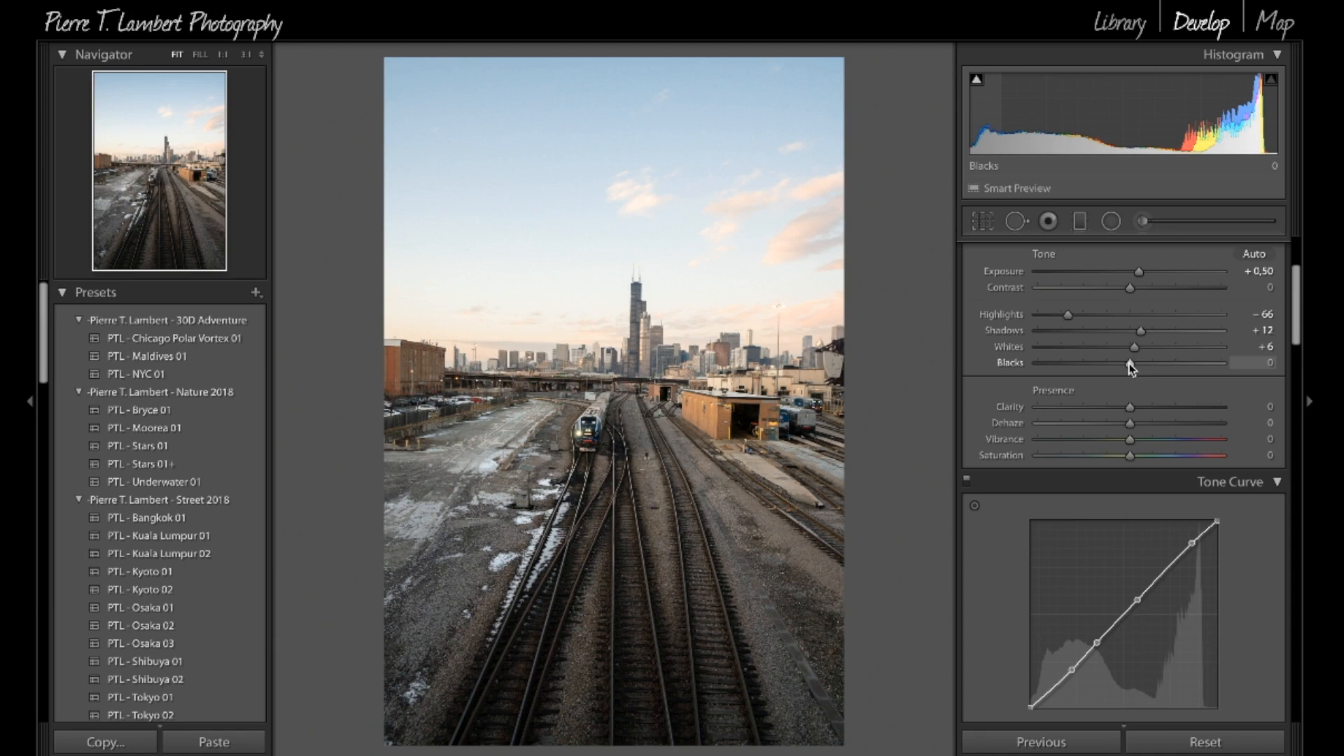
left_click_drag(1130, 364, 975, 356)
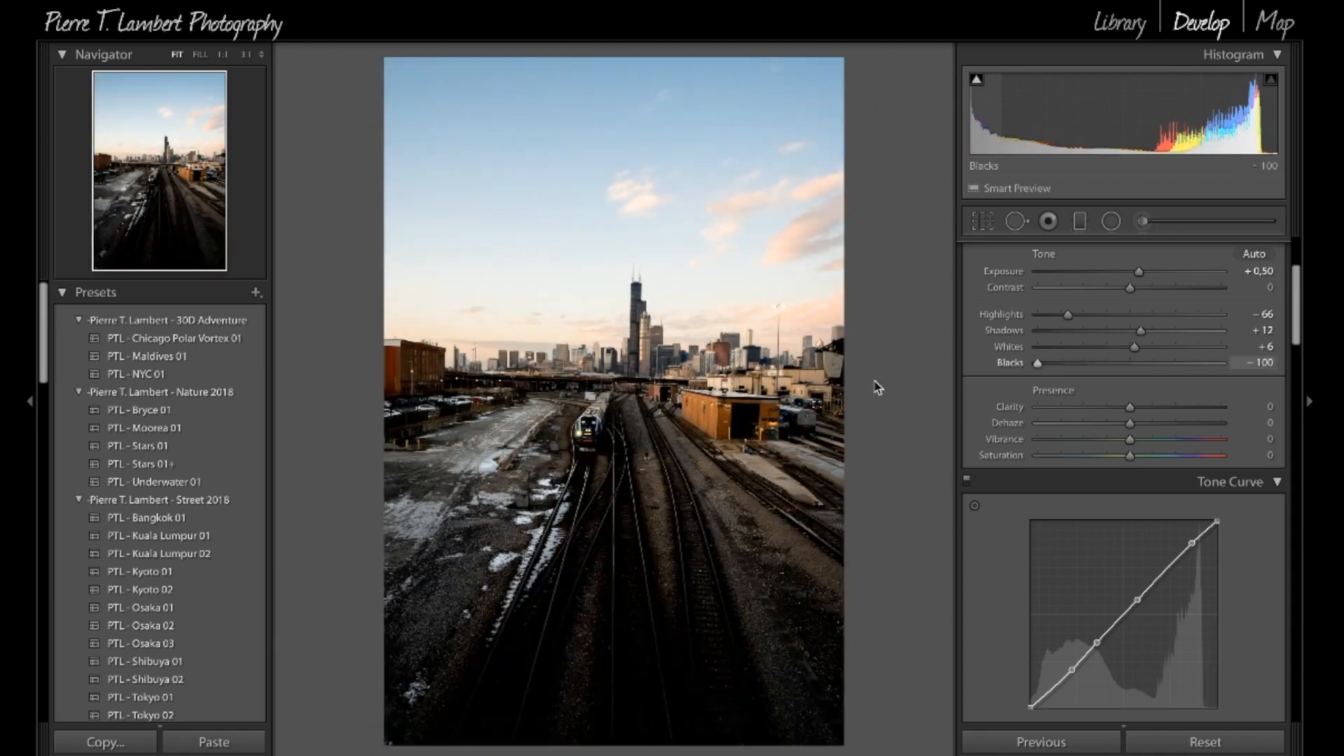
left_click_drag(874, 381, 1137, 367)
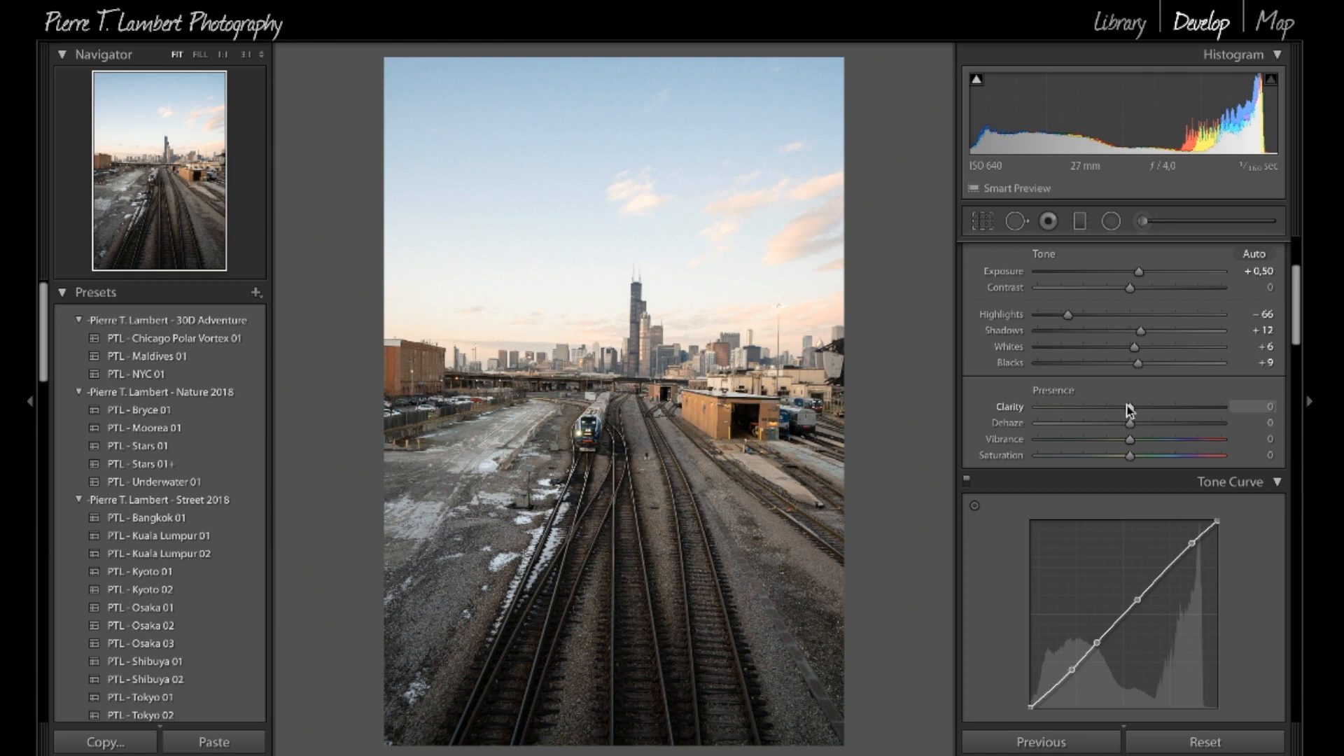
Step: Compare the photo repeatedly with its unedited version to review the white balance and tonal changes made so far
scroll(1128, 409, "up", 3)
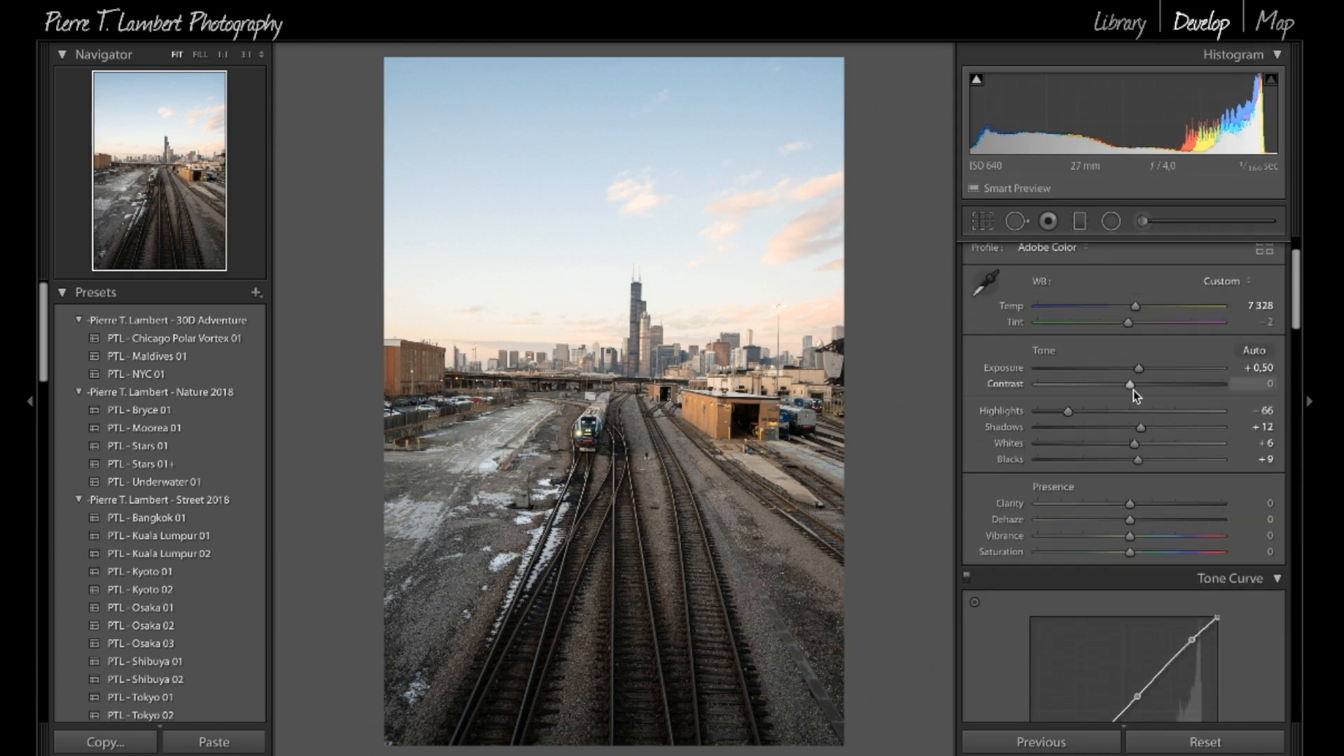
key("backslash")
key("backslash")
key("backslash")
key("backslash")
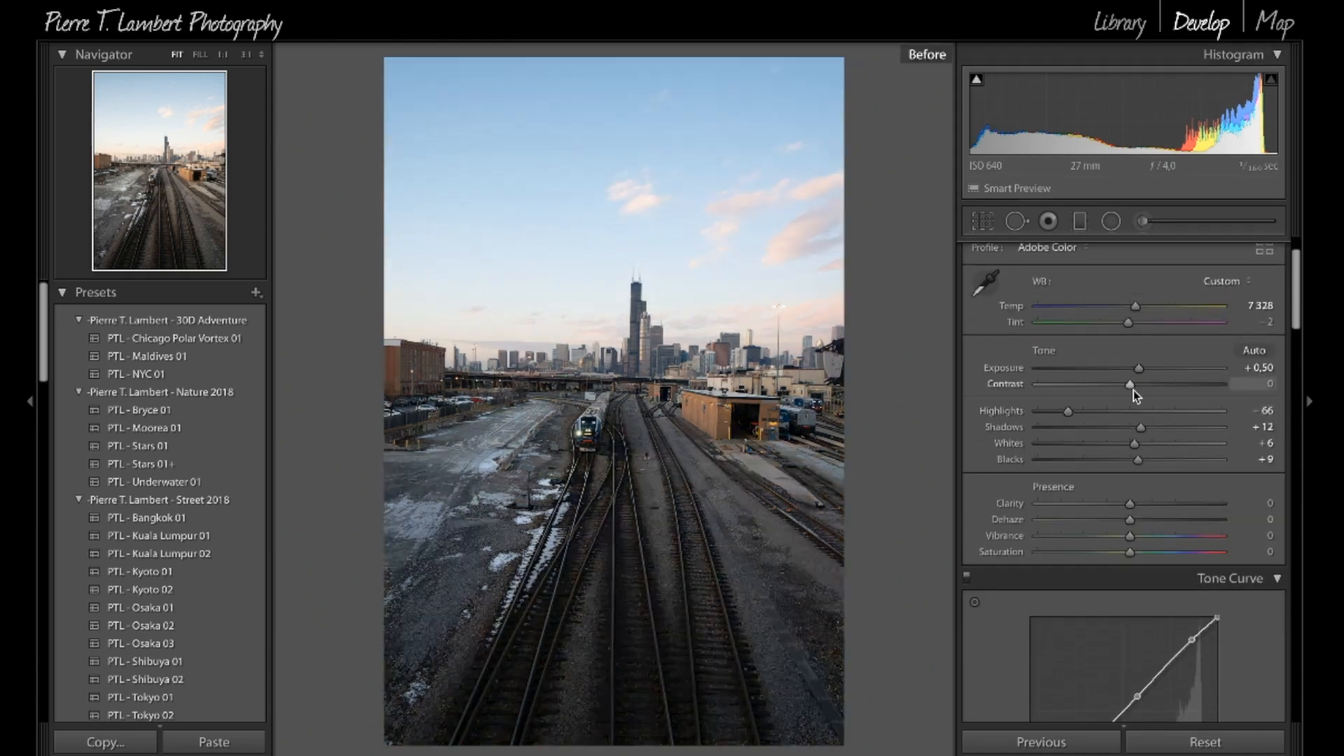
key("backslash")
key("backslash")
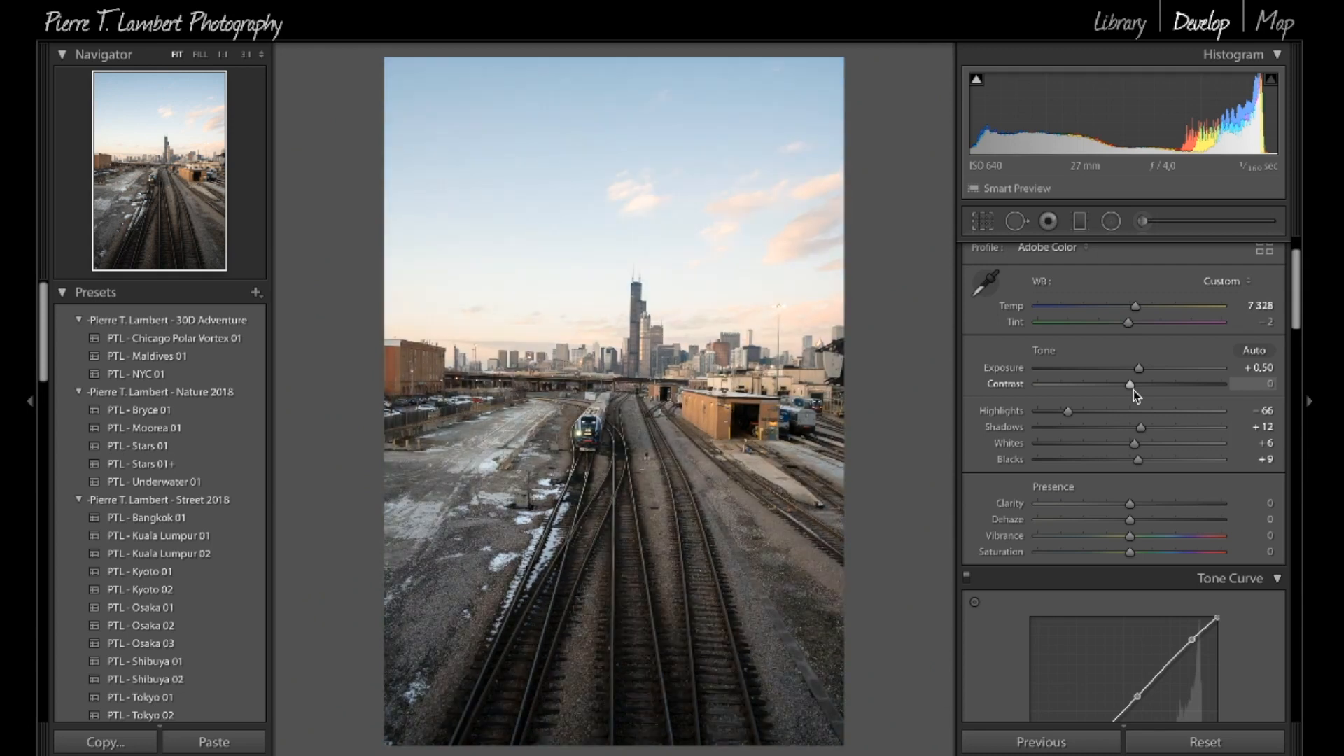
key("backslash")
key("backslash")
key("backslash")
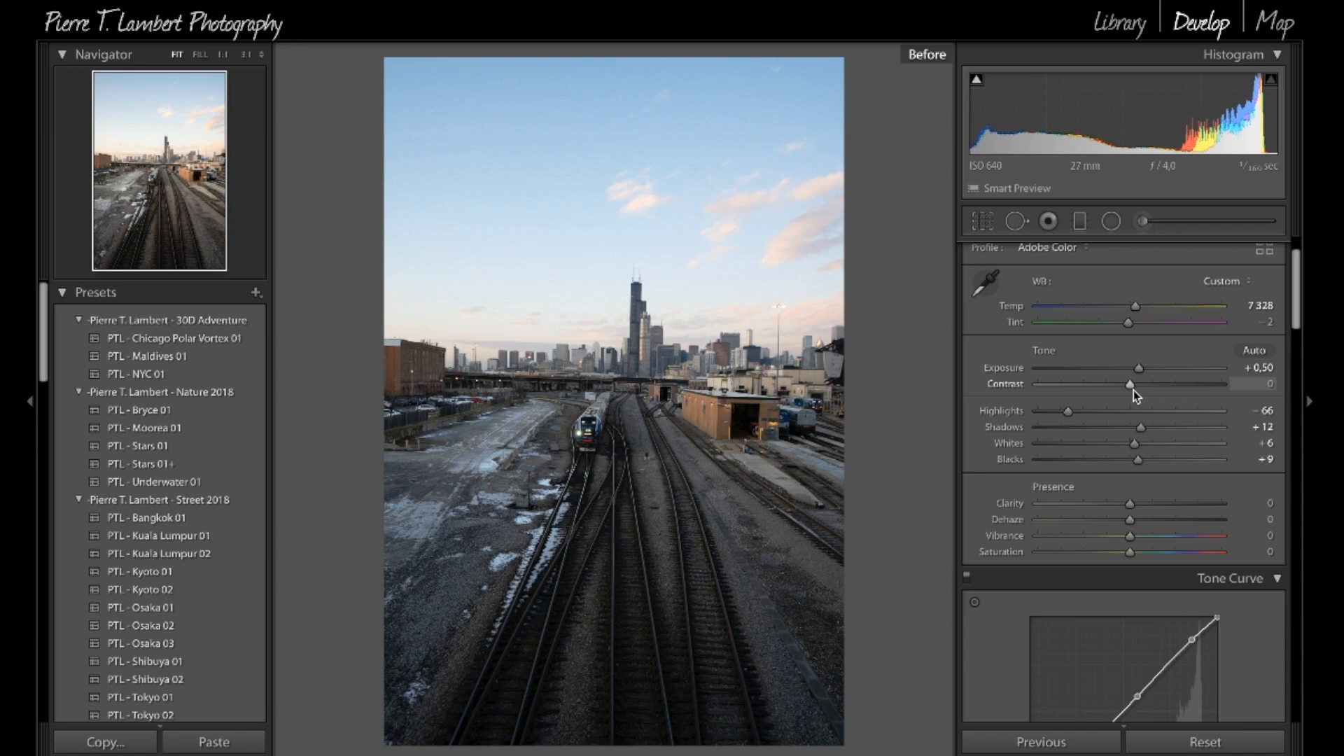
key("backslash")
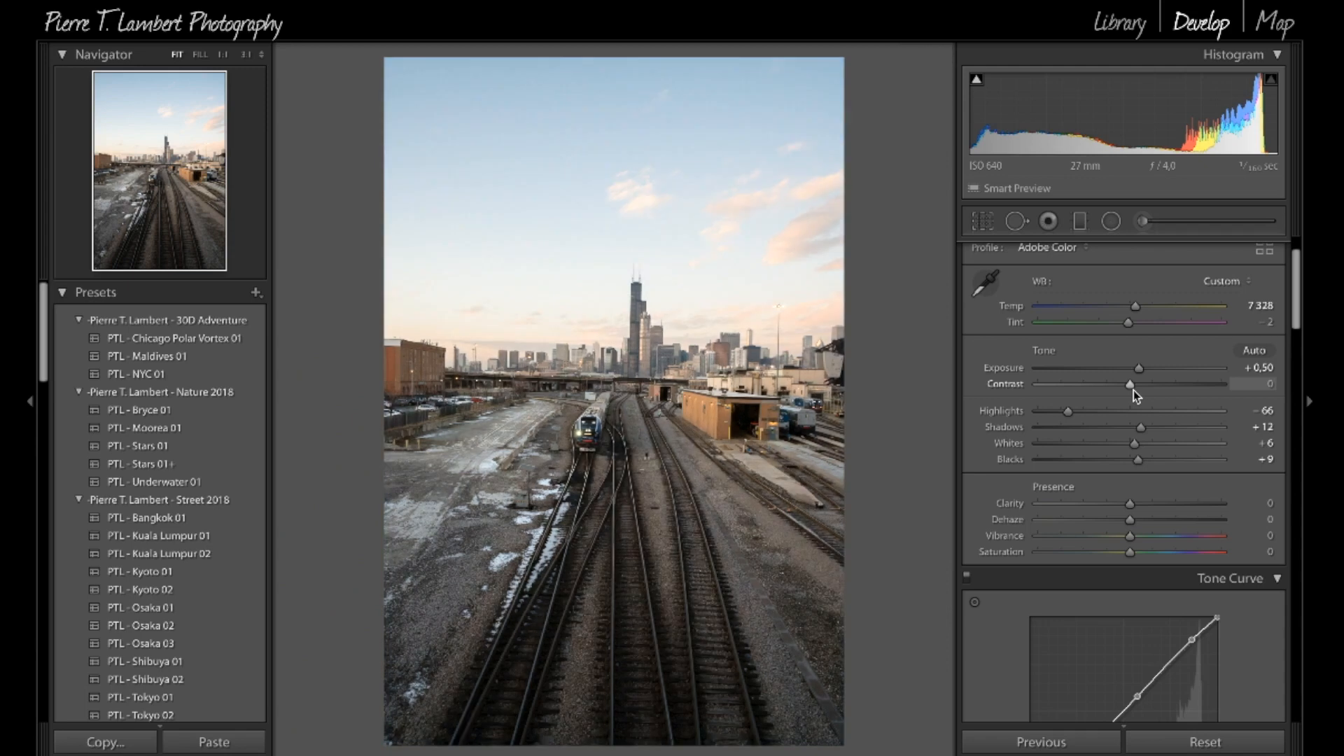
Step: Set Clarity to +23, Vibrance to +6 and Saturation to -7
scroll(1144, 484, "down", 2)
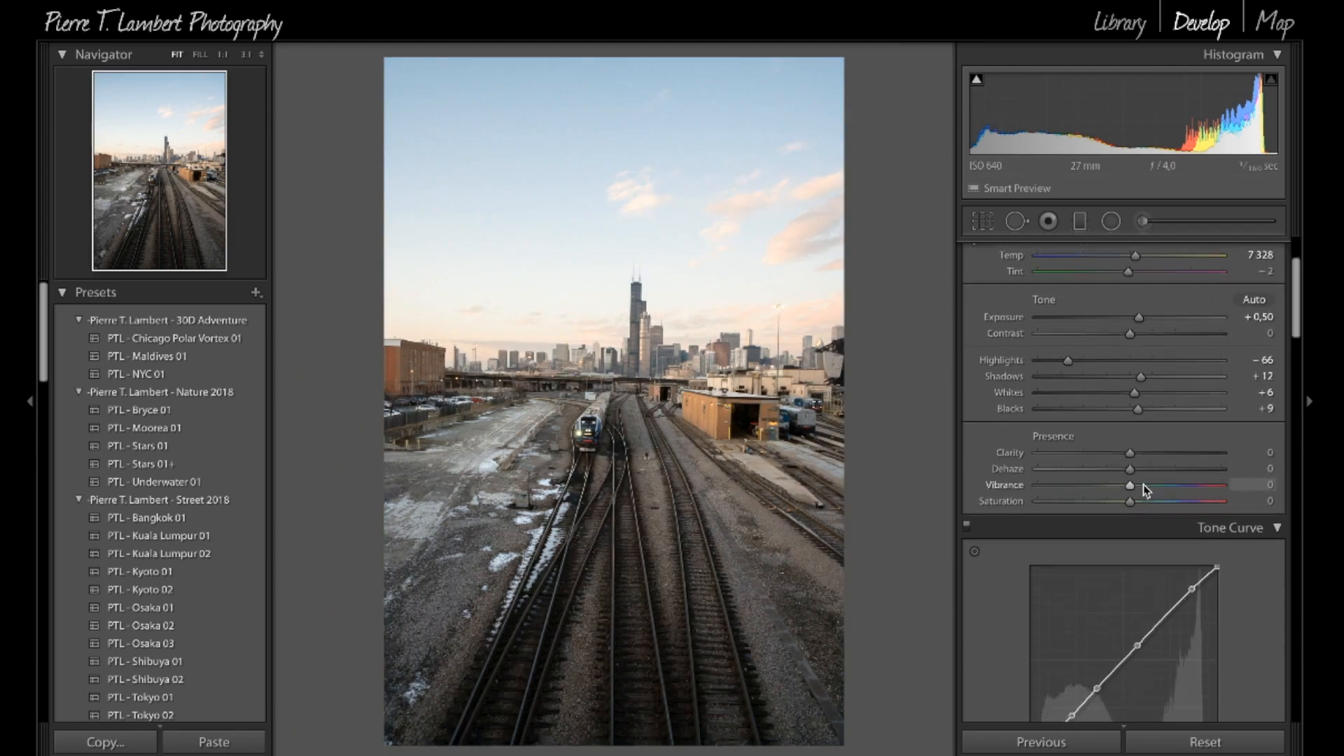
mouse_move(1129, 449)
left_mouse_down()
mouse_move(1239, 458)
mouse_move(927, 464)
mouse_move(1304, 438)
mouse_move(1064, 448)
mouse_move(1138, 454)
mouse_move(1234, 439)
mouse_move(1120, 451)
left_mouse_up()
mouse_move(1141, 450)
left_mouse_down()
mouse_move(1026, 446)
mouse_move(1152, 452)
left_mouse_up()
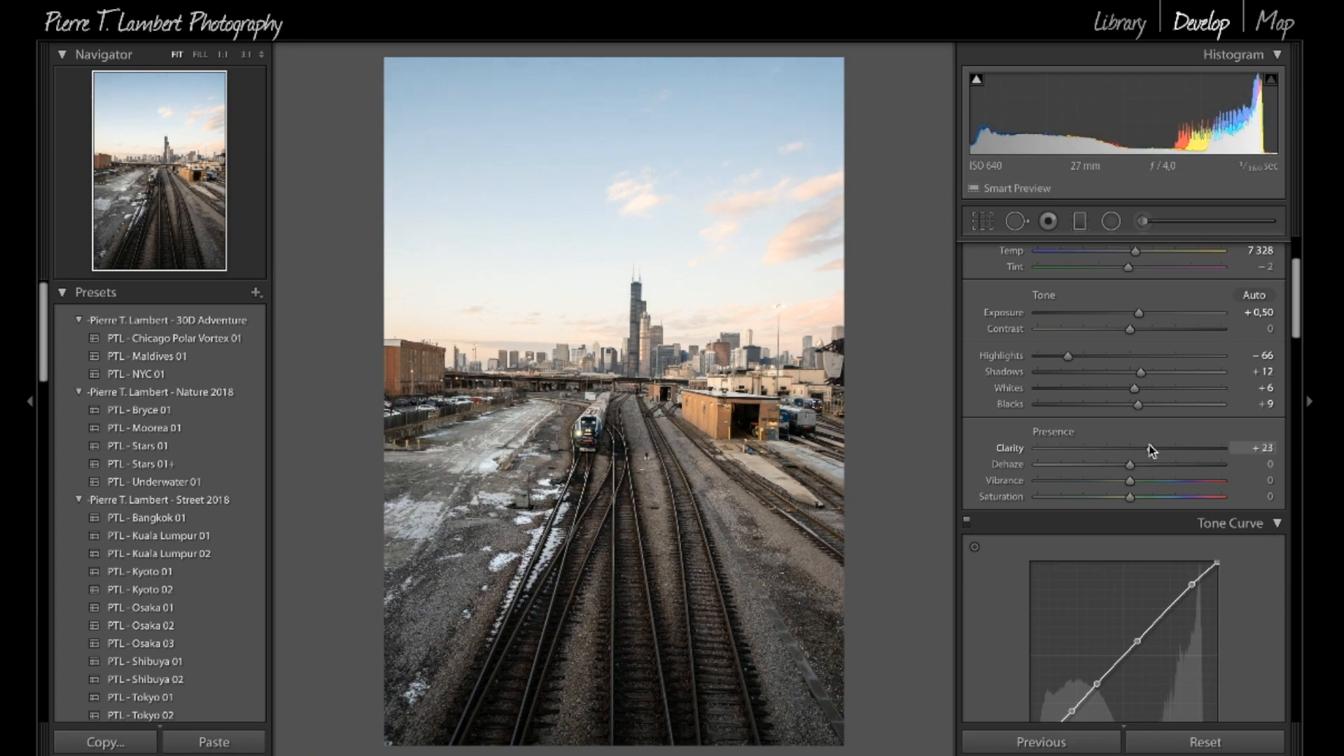
scroll(1101, 480, "down", 3)
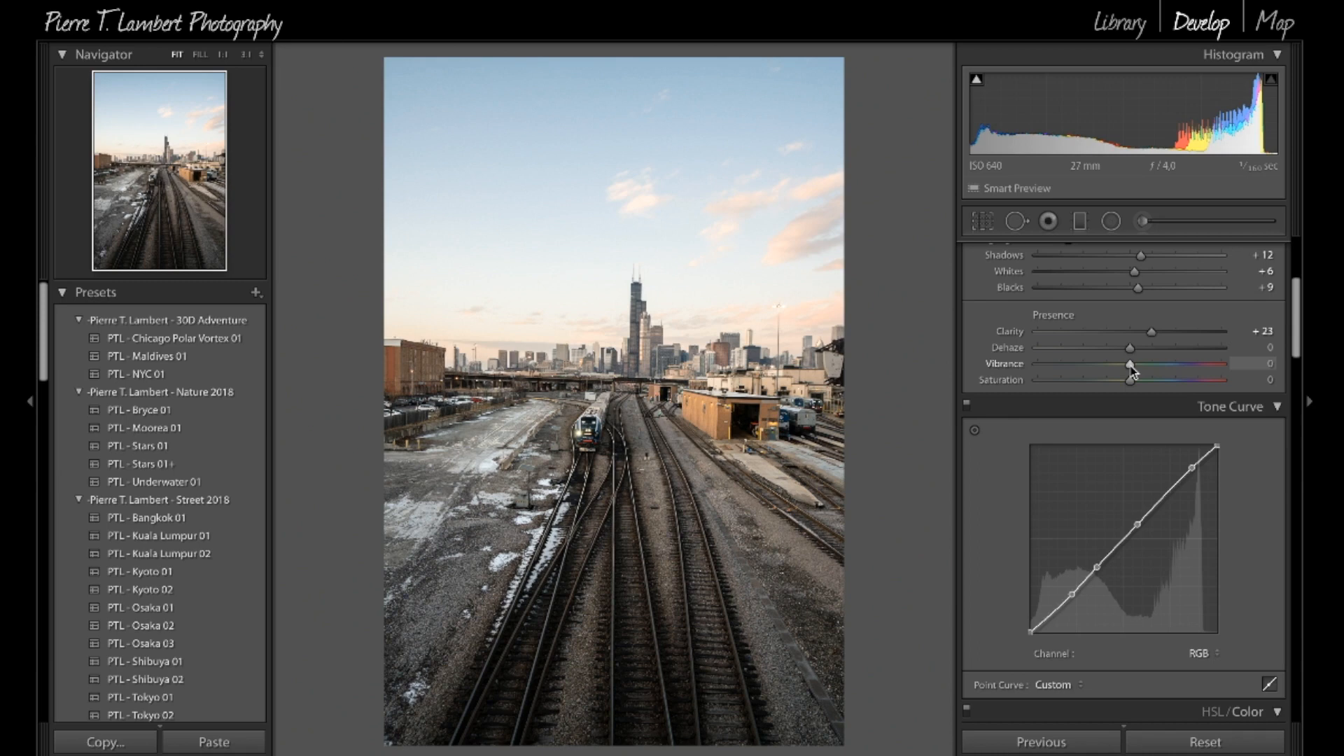
mouse_move(1131, 370)
left_mouse_down()
mouse_move(1109, 364)
mouse_move(1230, 348)
mouse_move(1134, 371)
left_mouse_up()
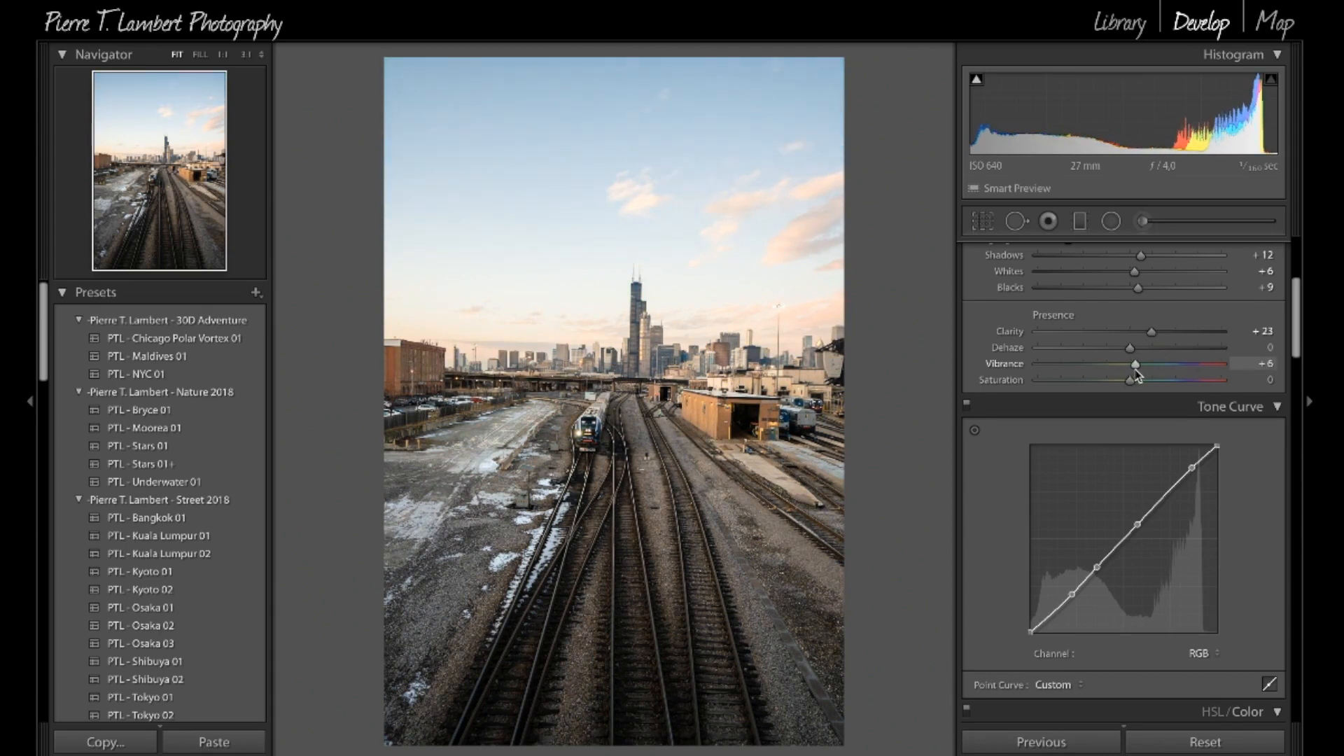
mouse_move(1128, 380)
left_mouse_down()
mouse_move(1033, 384)
mouse_move(1204, 386)
mouse_move(1130, 405)
mouse_move(1250, 378)
mouse_move(1286, 394)
mouse_move(1126, 386)
left_mouse_up()
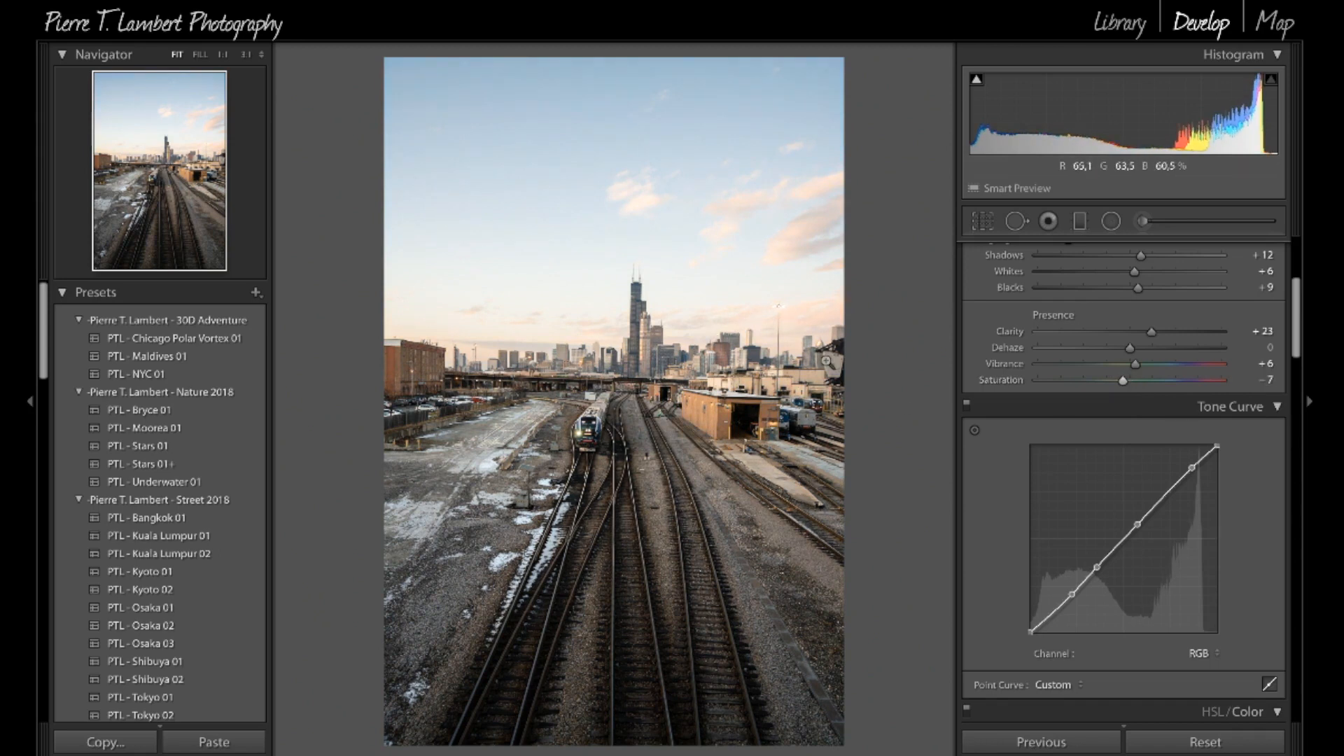
Step: Check the sky up close and compare the edited photo with its unedited version
left_click(769, 253)
left_click(844, 261)
key("backslash")
key("backslash")
key("backslash")
key("backslash")
key("backslash")
key("backslash")
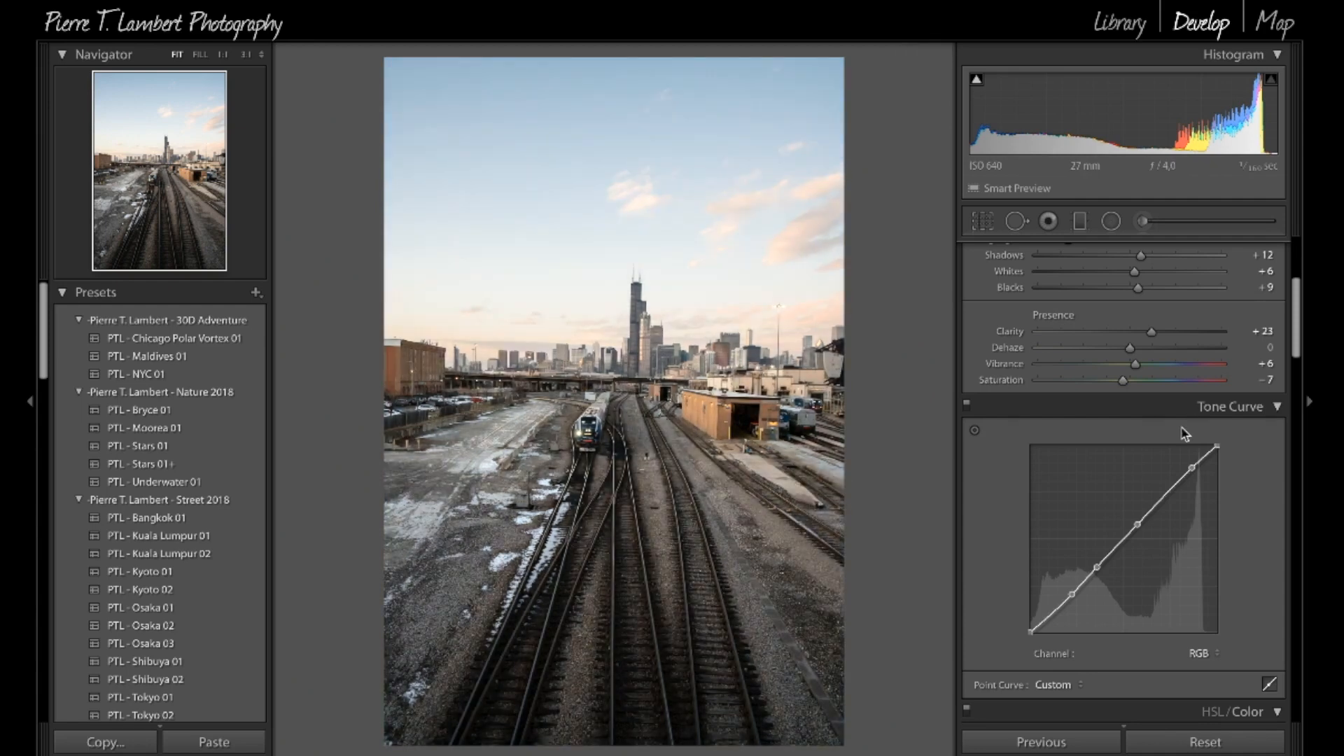
Step: Lower the shadow point and raise the highlight end of the RGB tone curve slightly, then check the ground and skyline up close
scroll(1151, 428, "down", 3)
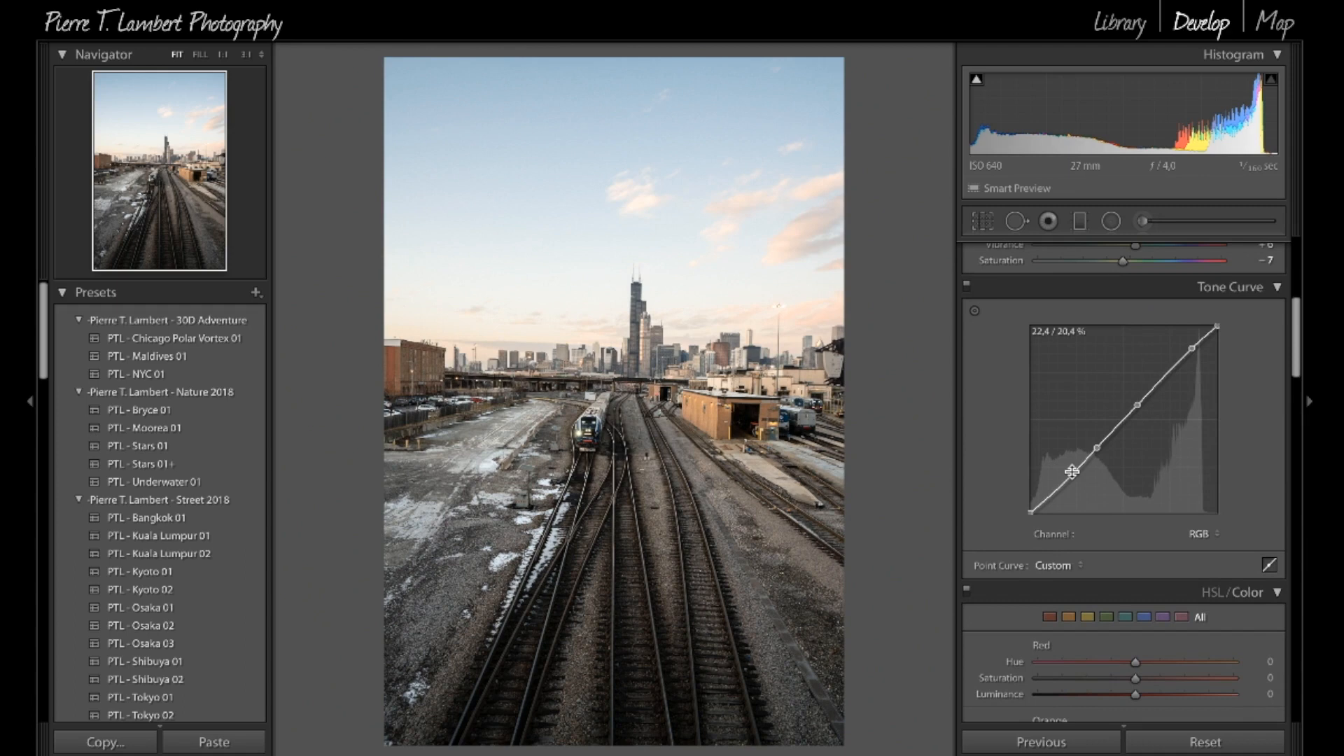
left_click_drag(1071, 472, 1075, 475)
mouse_move(1186, 352)
left_mouse_down()
mouse_move(1173, 368)
mouse_move(1186, 341)
left_mouse_up()
left_click(503, 576)
left_click(783, 334)
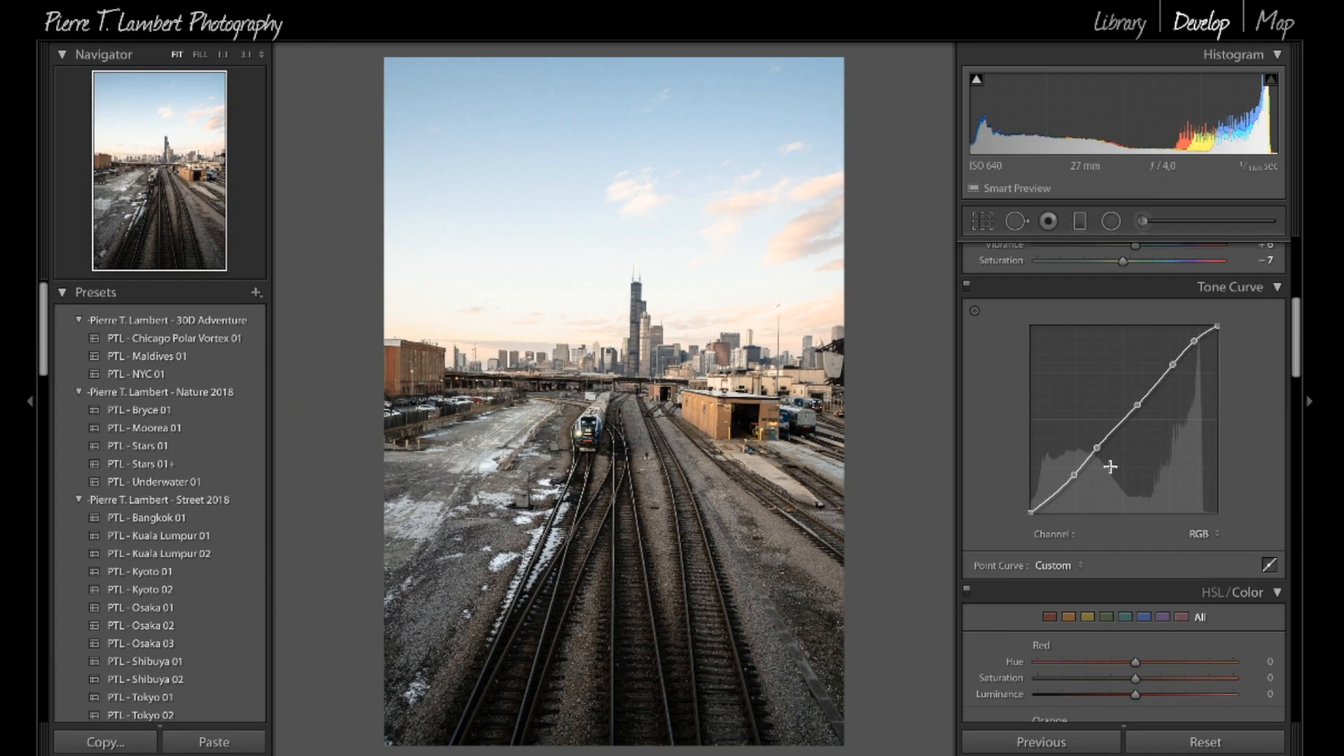
Step: Set Clarity to +30 and compare the photo with its unedited version
scroll(1113, 462, "up", 5)
left_click_drag(1148, 456, 1154, 452)
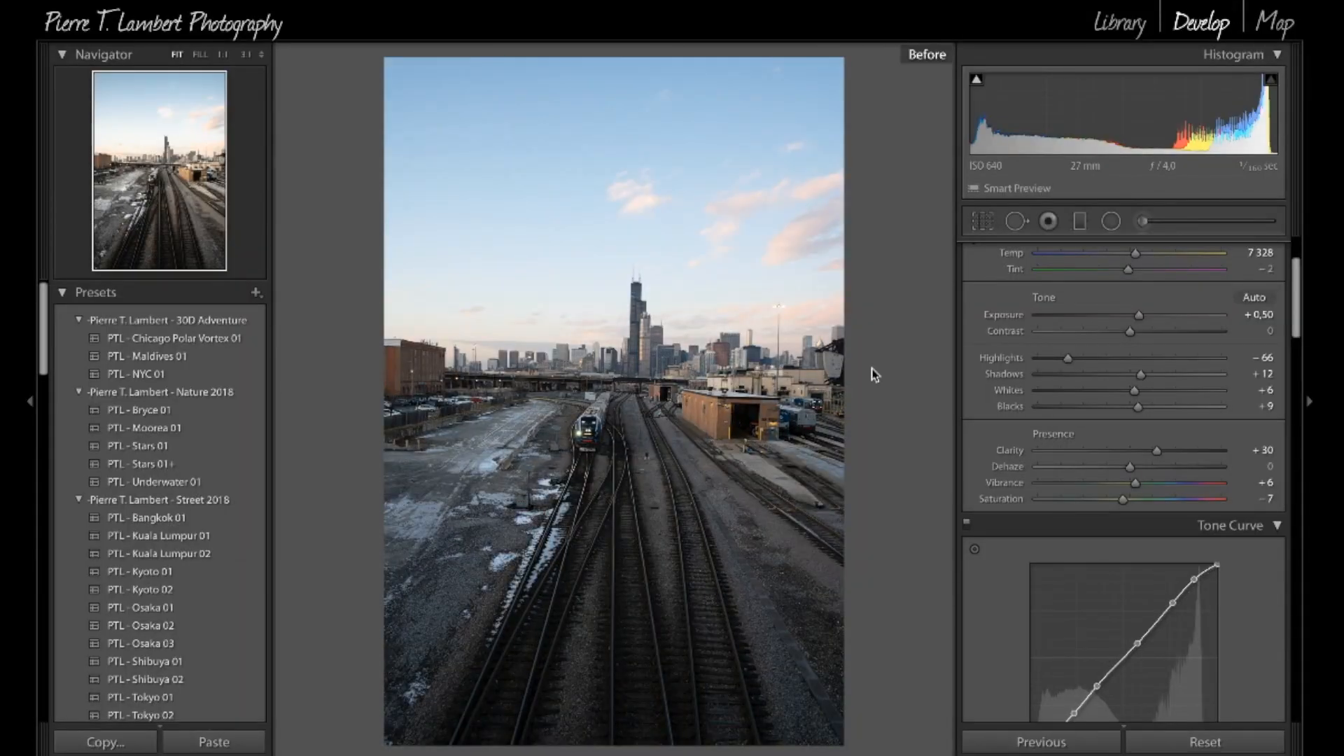
key("backslash")
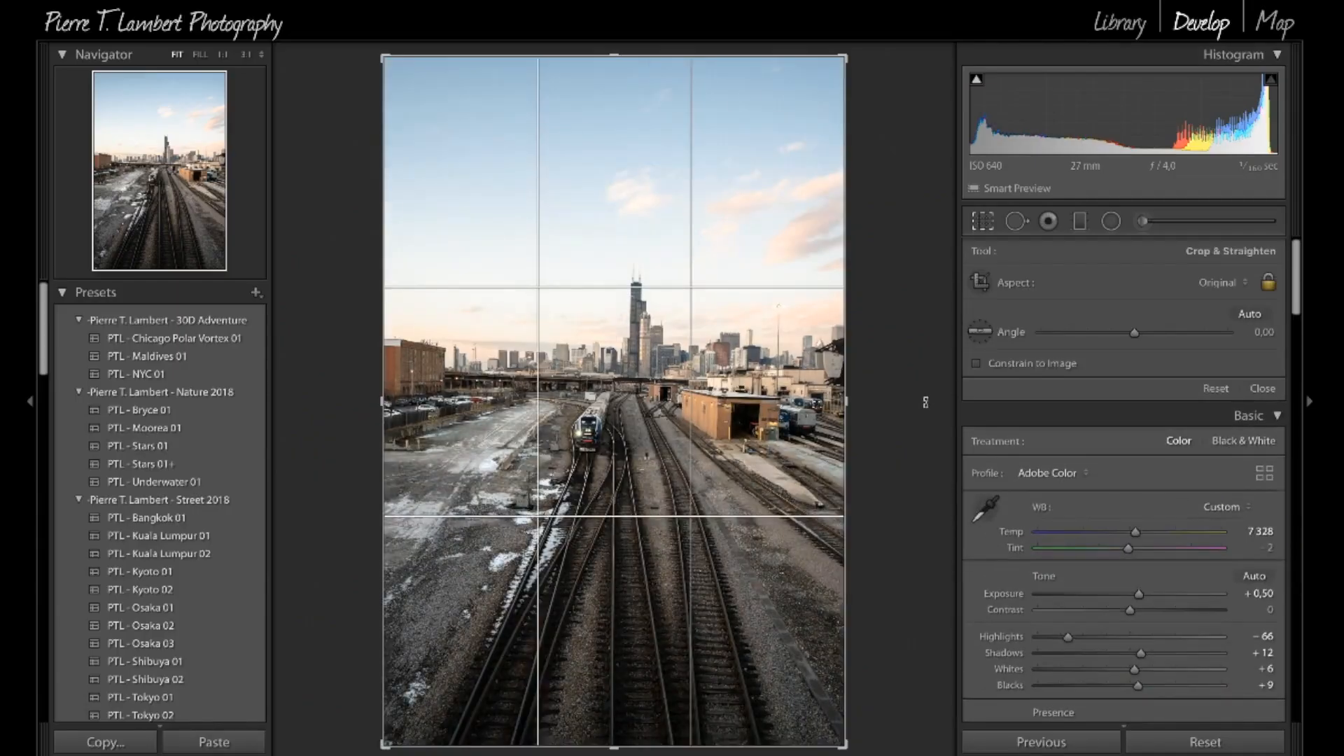
Step: Straighten the photo to a crop angle of -1.14
left_click_drag(863, 392, 854, 448)
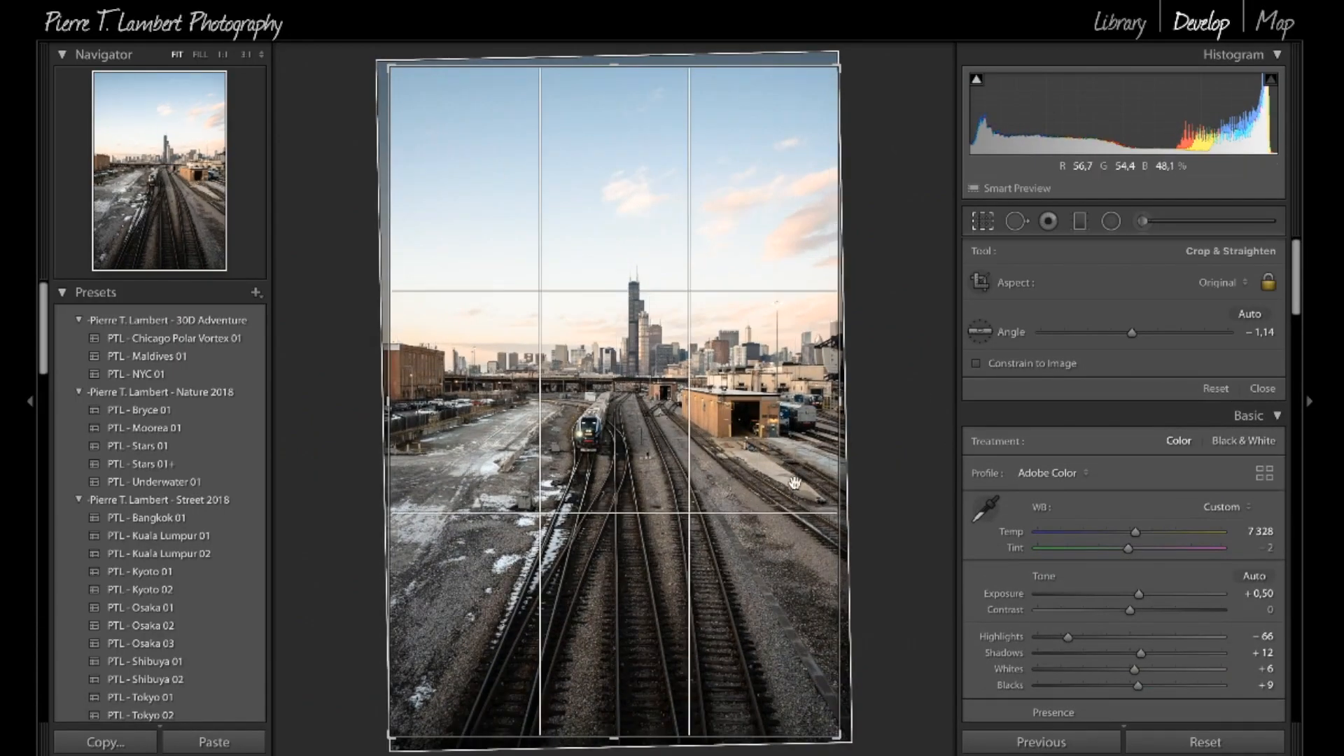
key("r")
key("r")
Step: Crop the photo tighter around the skyline, train and tracks at the Original aspect ratio, cutting away much of the upper sky
left_click_drag(838, 66, 804, 100)
left_click_drag(676, 268, 636, 430)
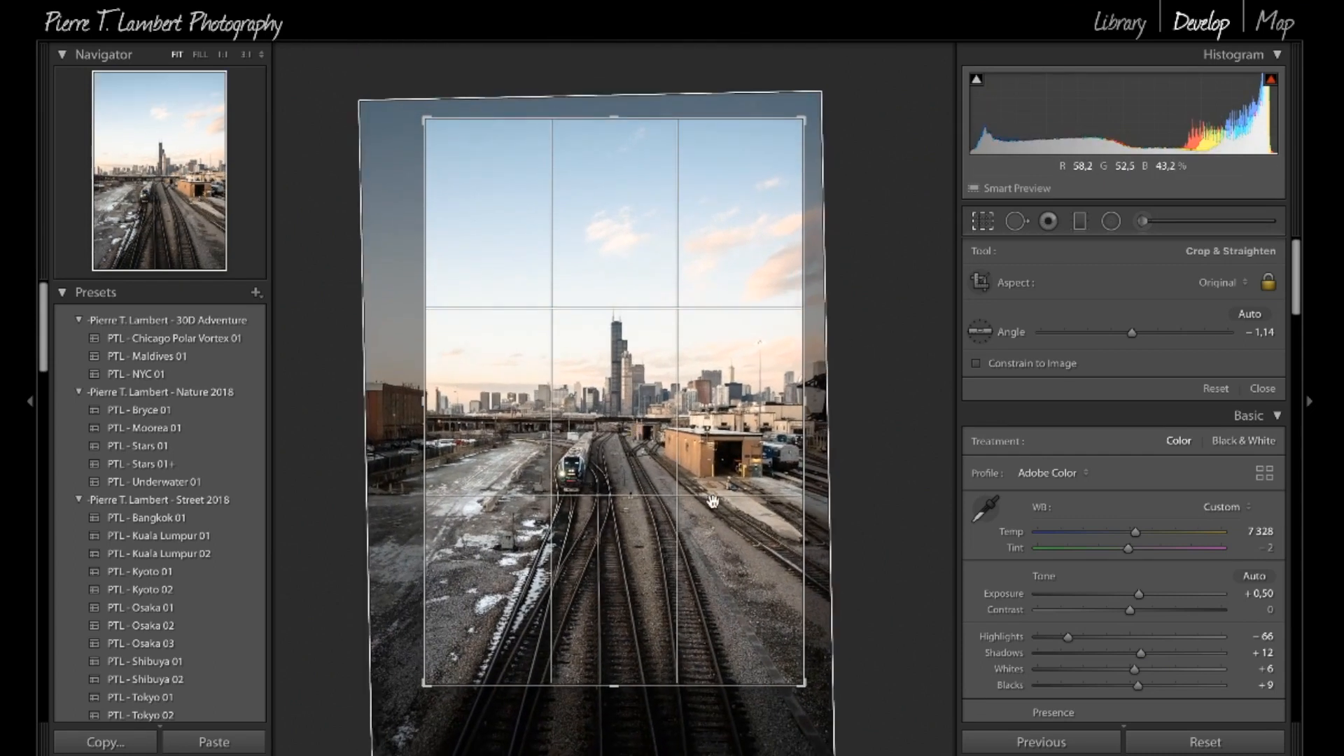
key("Return")
key("r")
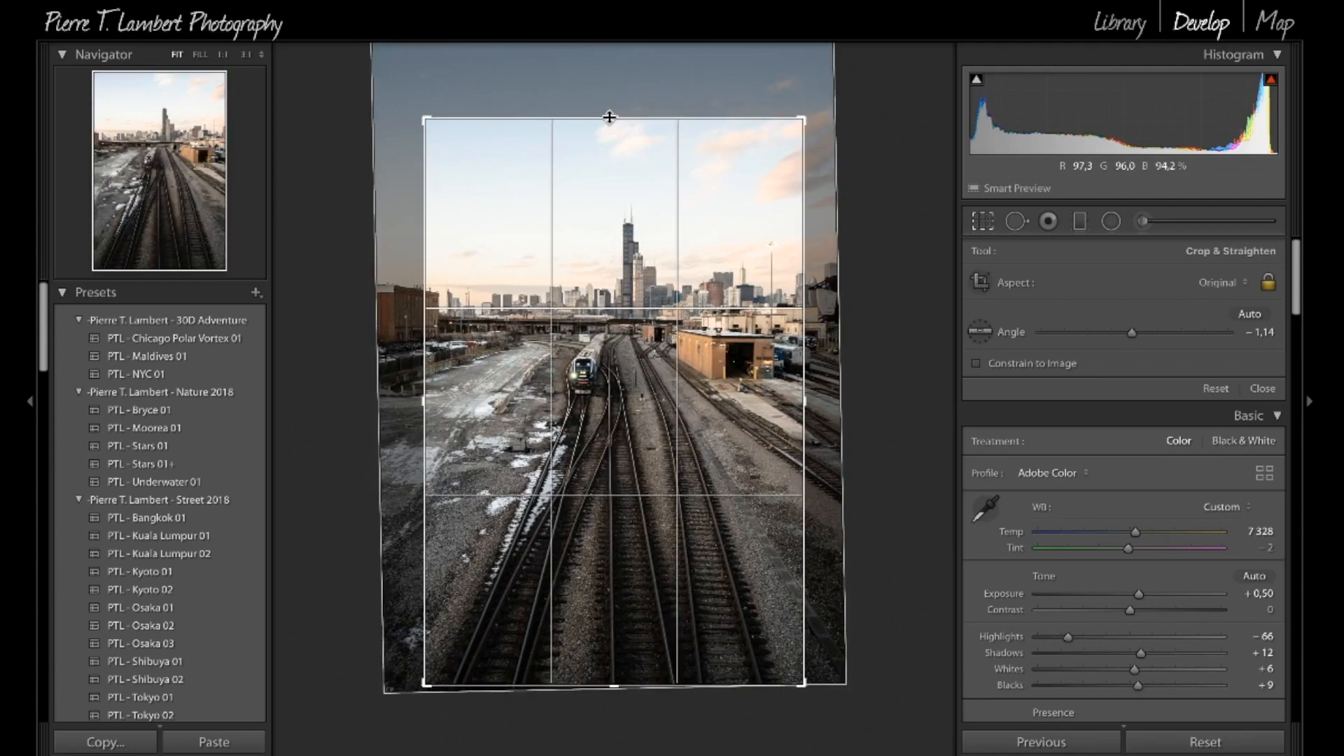
left_click_drag(609, 117, 609, 129)
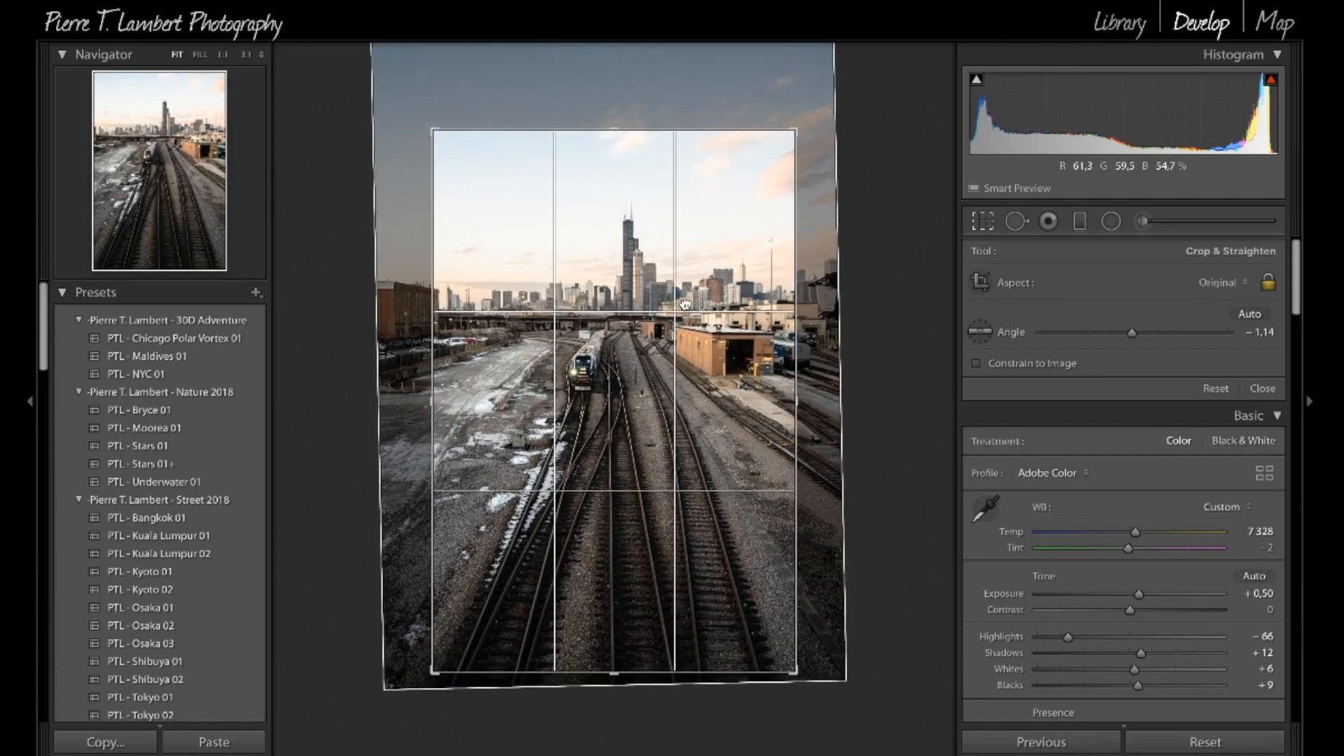
key("Return")
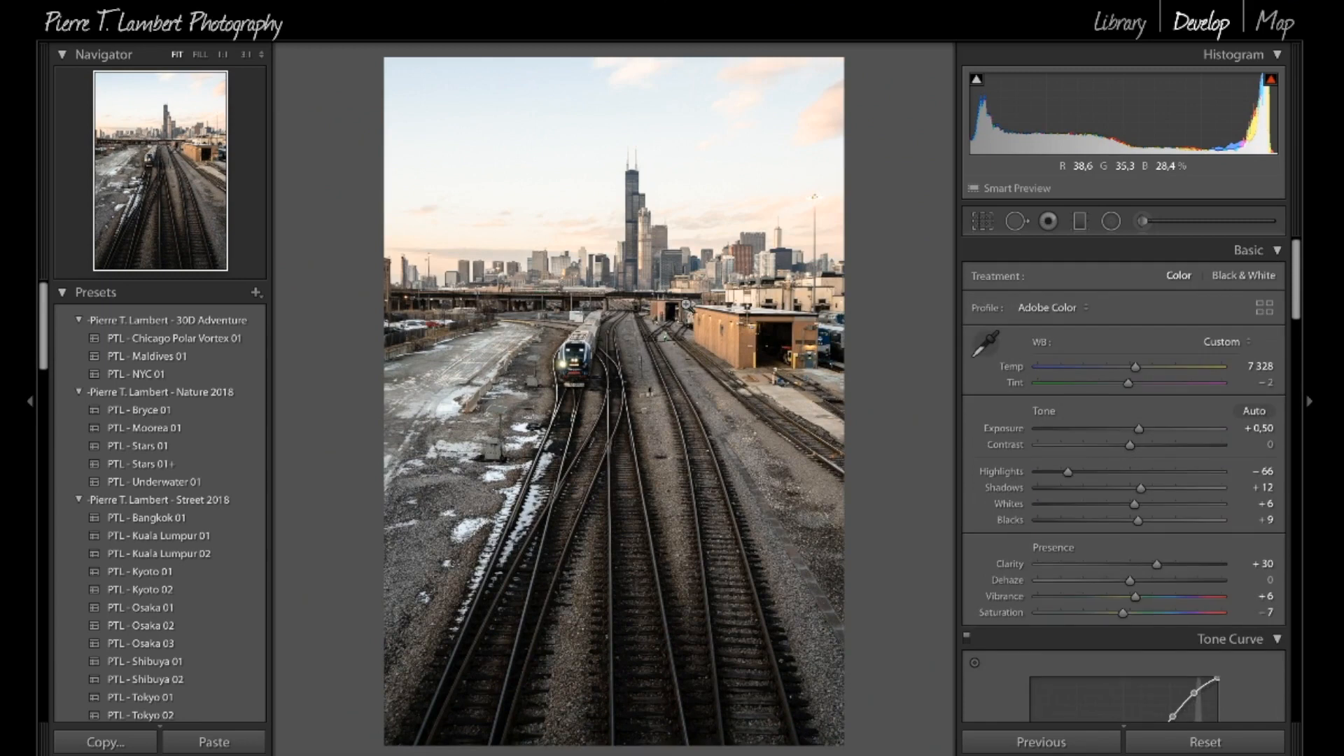